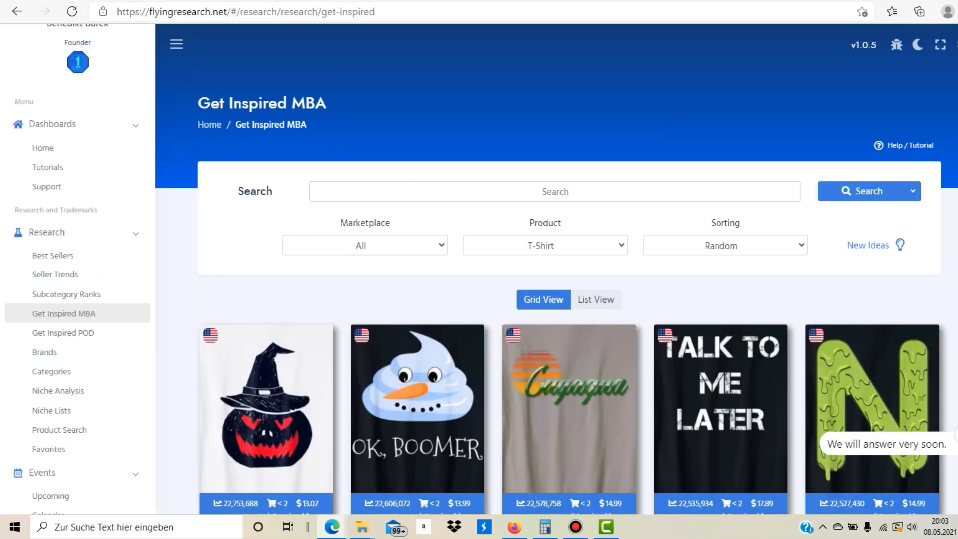
# - Browse the randomly sorted T-shirt designs on the Get Inspired MBA page
pyautogui.scroll(-15, 569, 270)
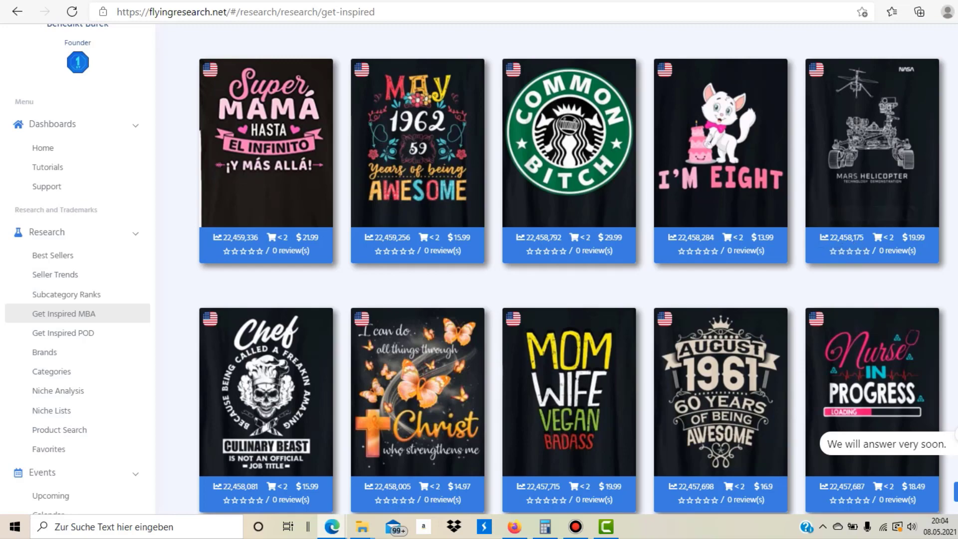
pyautogui.scroll(3, 855, 241)
pyautogui.scroll(10, 294, 162)
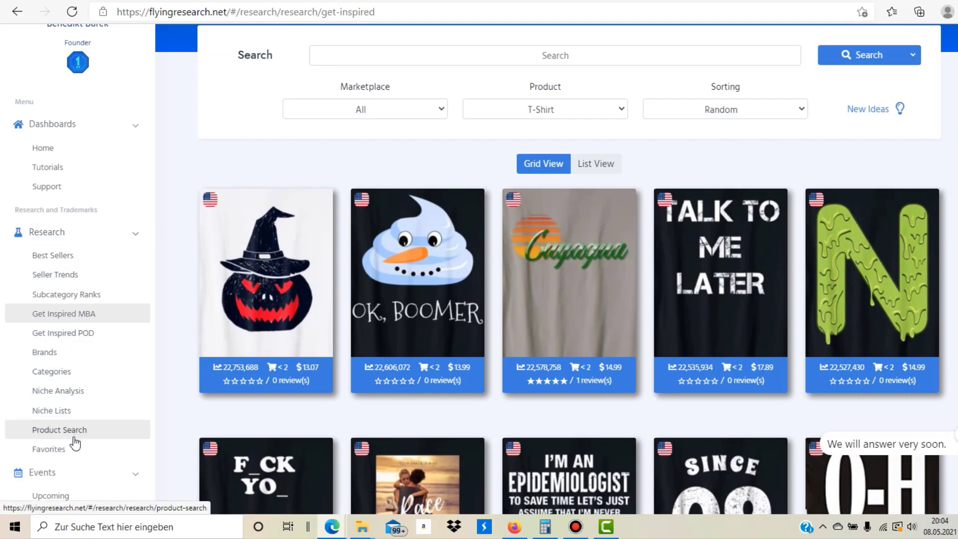
pyautogui.moveTo(433, 330)
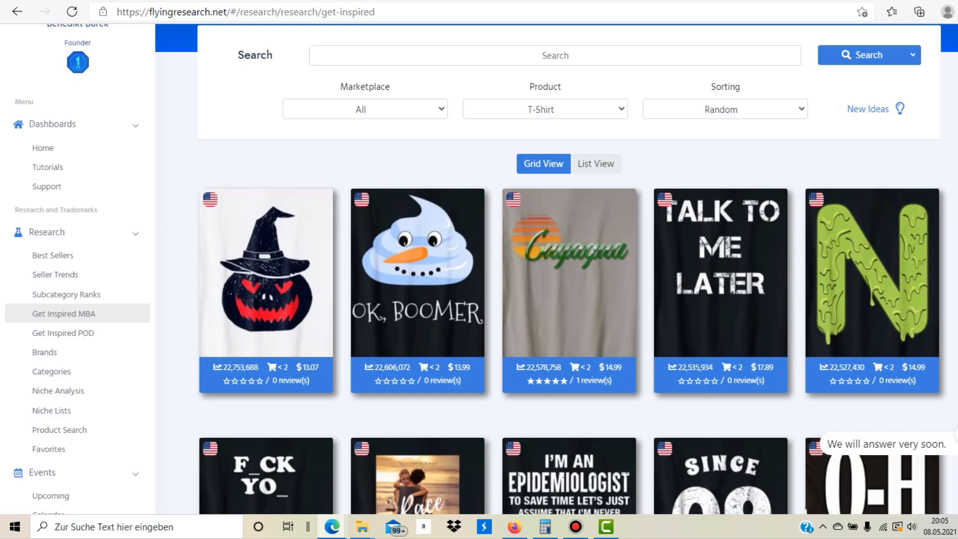
# - Switch to Merch Informer and look through its product research, keyword research, trademark and tools features
pyautogui.click(202, 1)
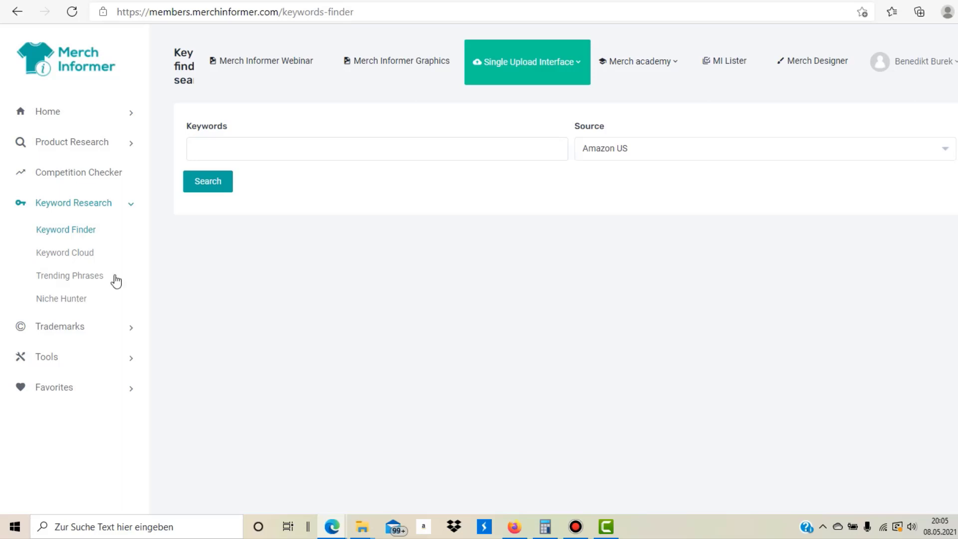
pyautogui.click(66, 105)
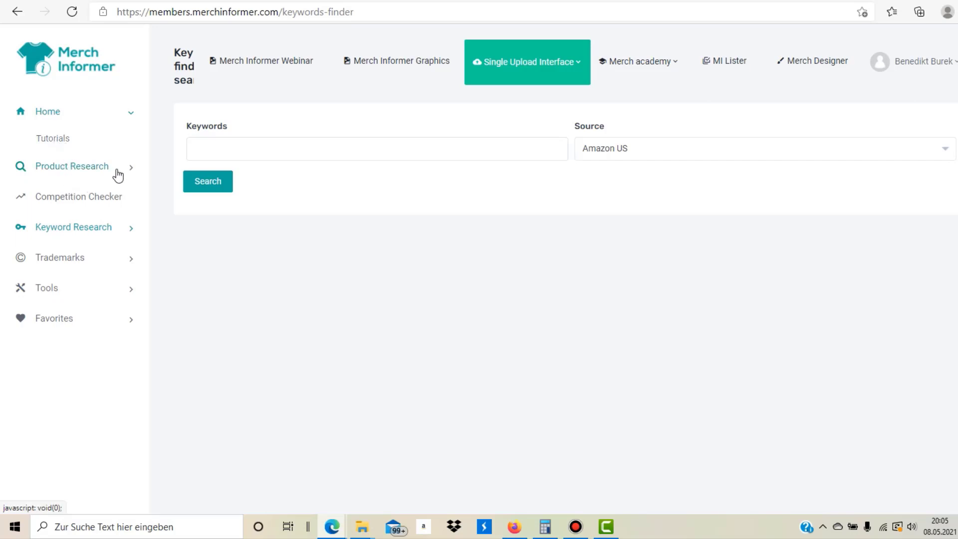
pyautogui.click(89, 169)
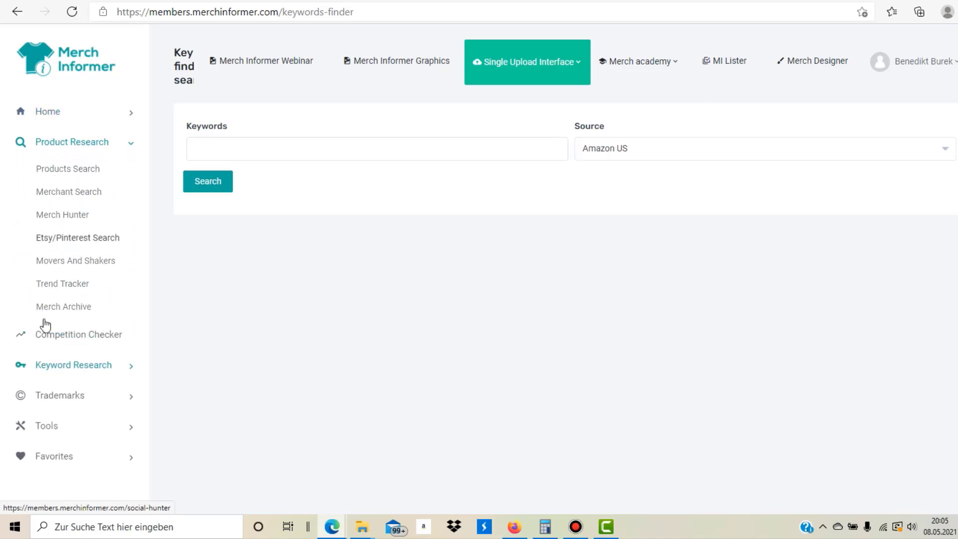
pyautogui.click(70, 365)
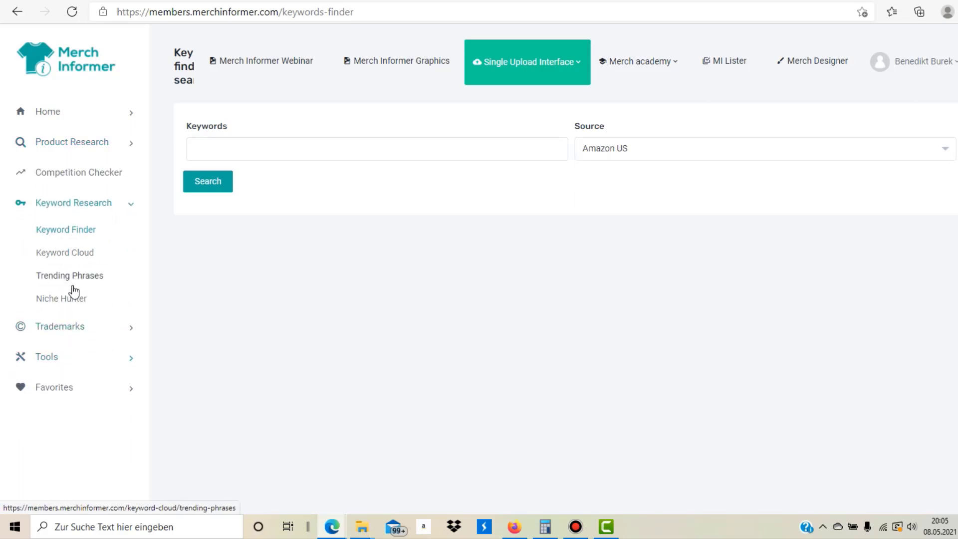
pyautogui.click(71, 328)
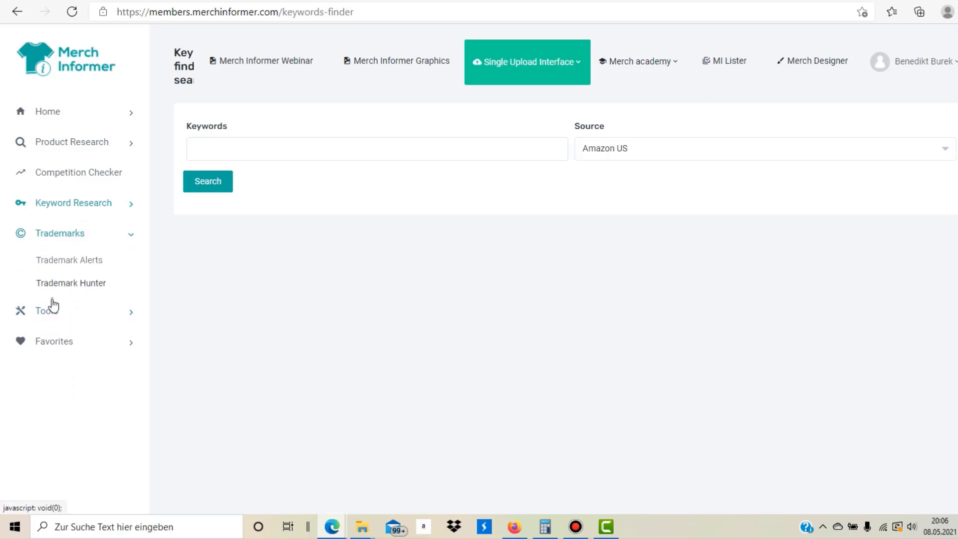
pyautogui.click(51, 314)
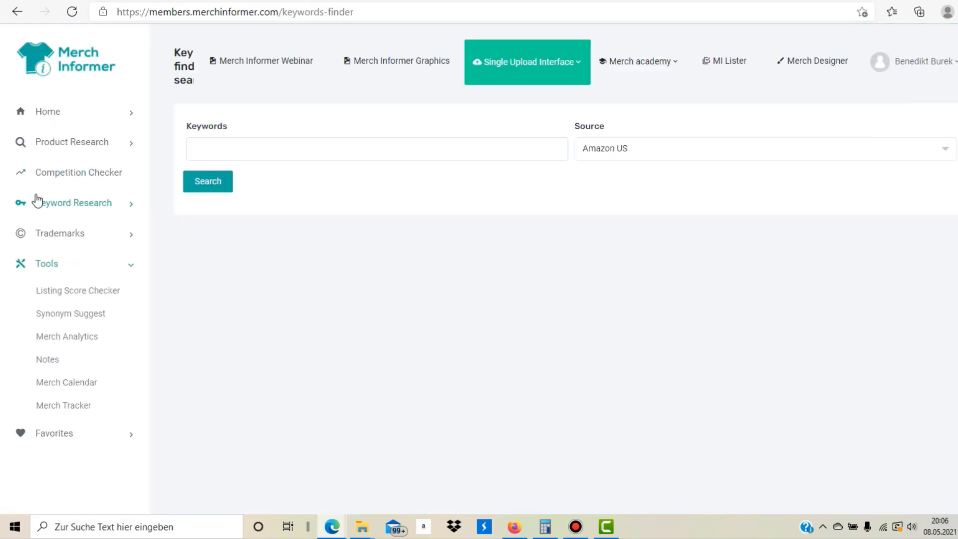
pyautogui.click(64, 205)
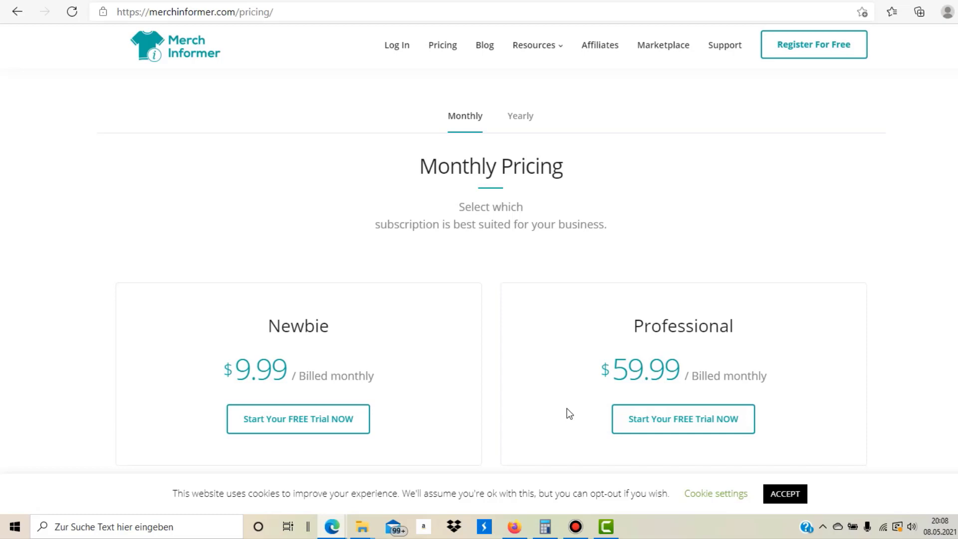
# - Compare the features of the Newbie and Professional monthly plans on the Merch Informer pricing page
pyautogui.scroll(-5, 706, 205)
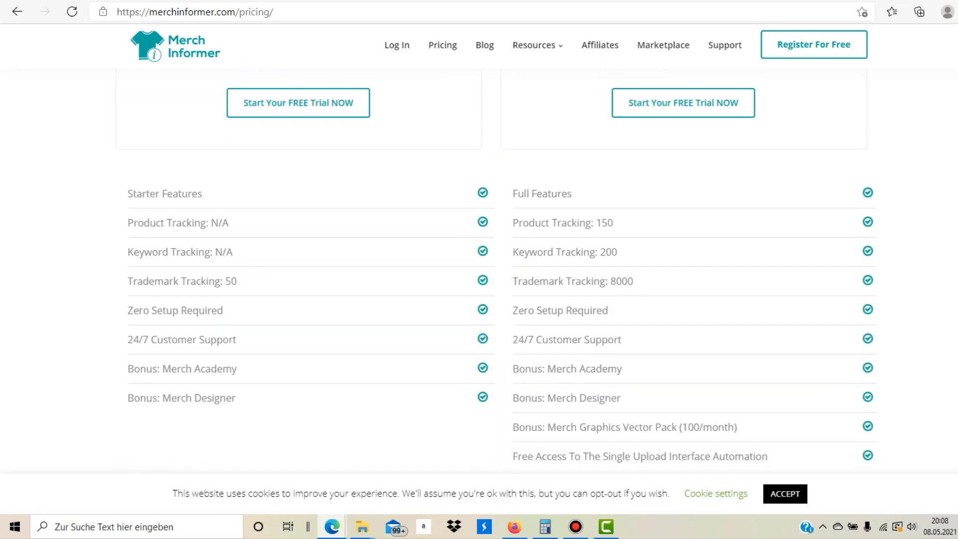
pyautogui.scroll(-1, 706, 205)
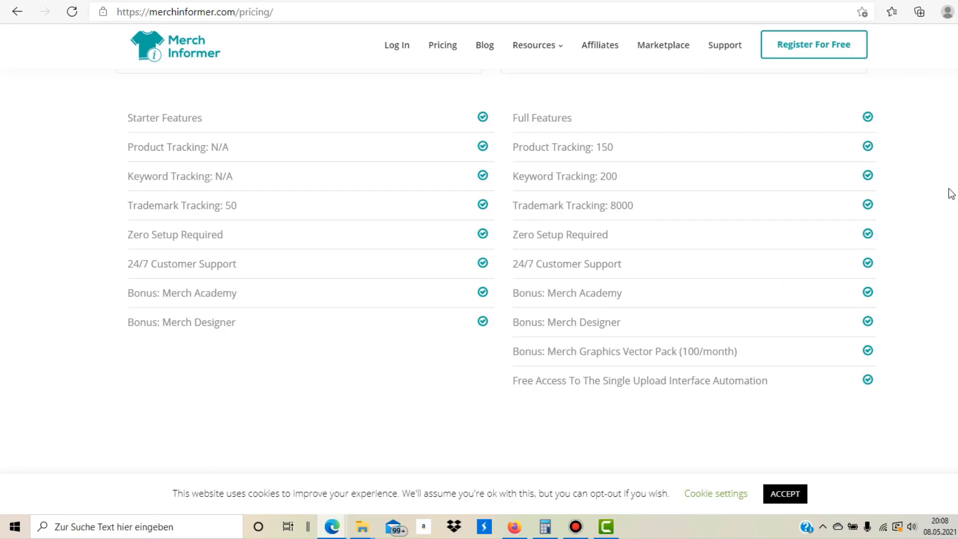
pyautogui.scroll(3, 479, 270)
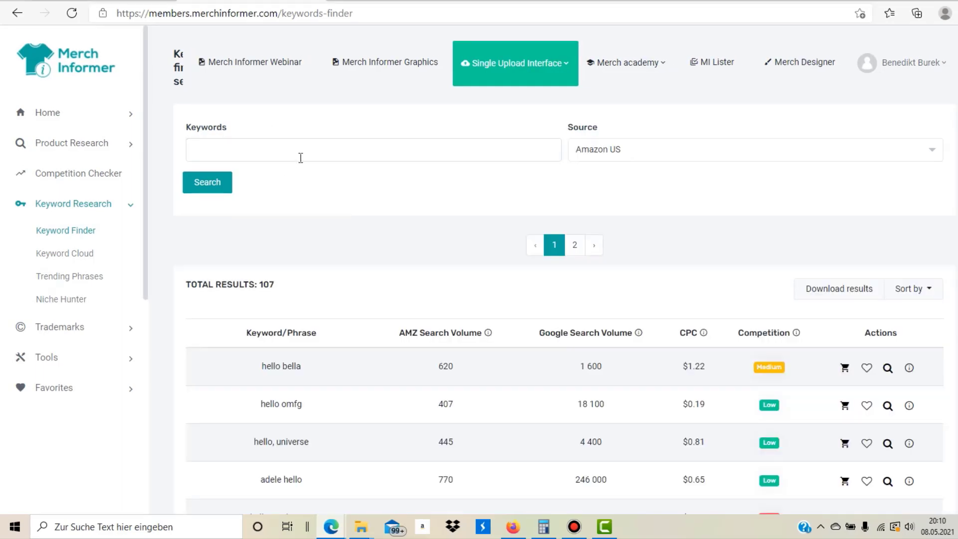
# - Search the Keyword Finder for "i love" with Amazon US as the source
pyautogui.click(603, 159)
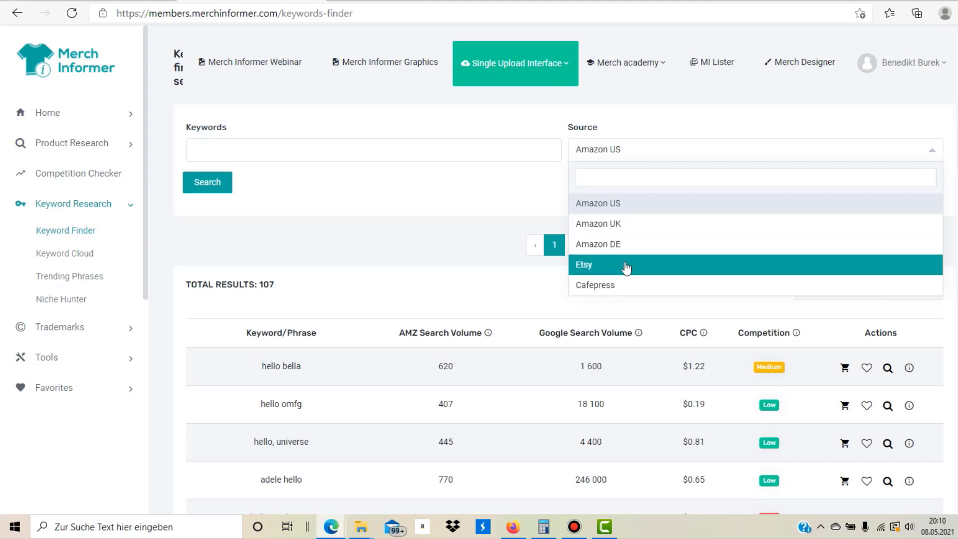
pyautogui.click(618, 205)
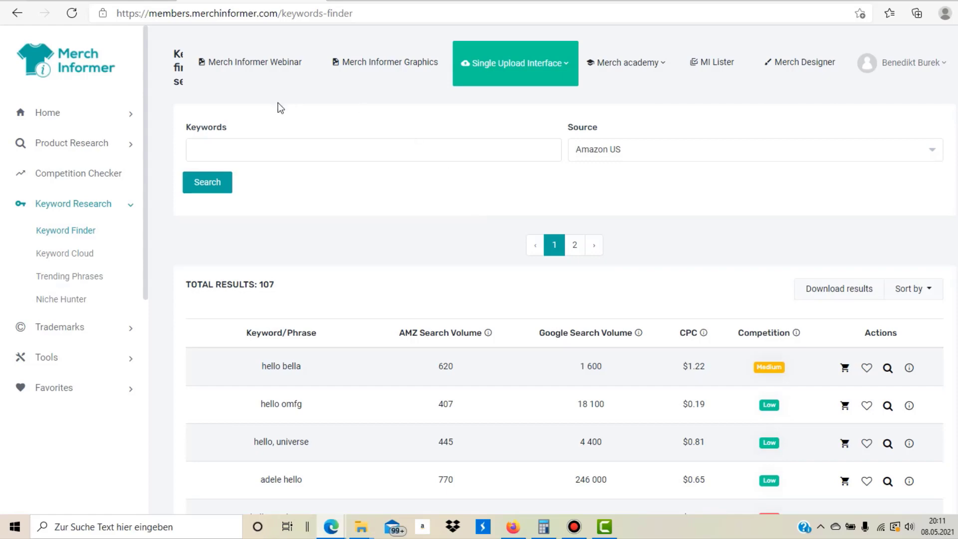
pyautogui.click(225, 154)
pyautogui.write('i lov')
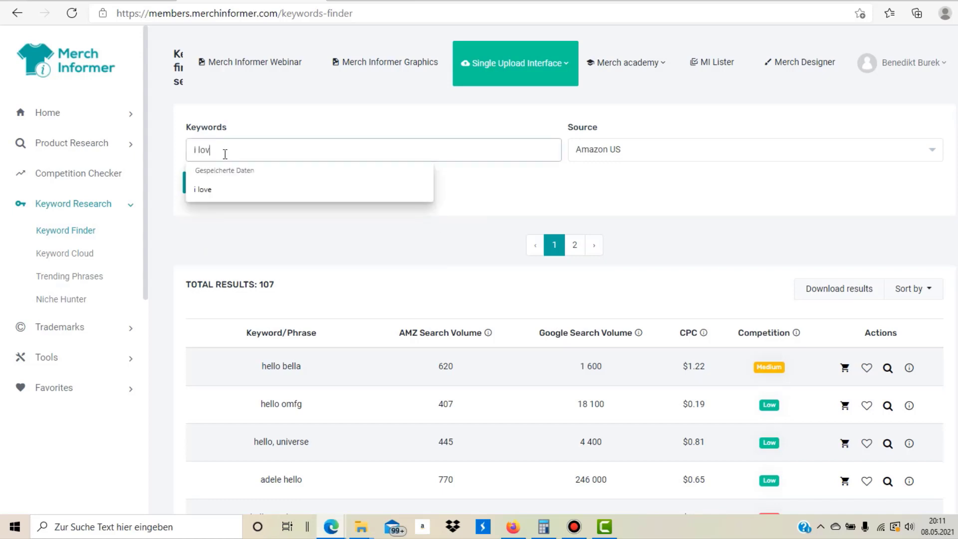
pyautogui.write('e')
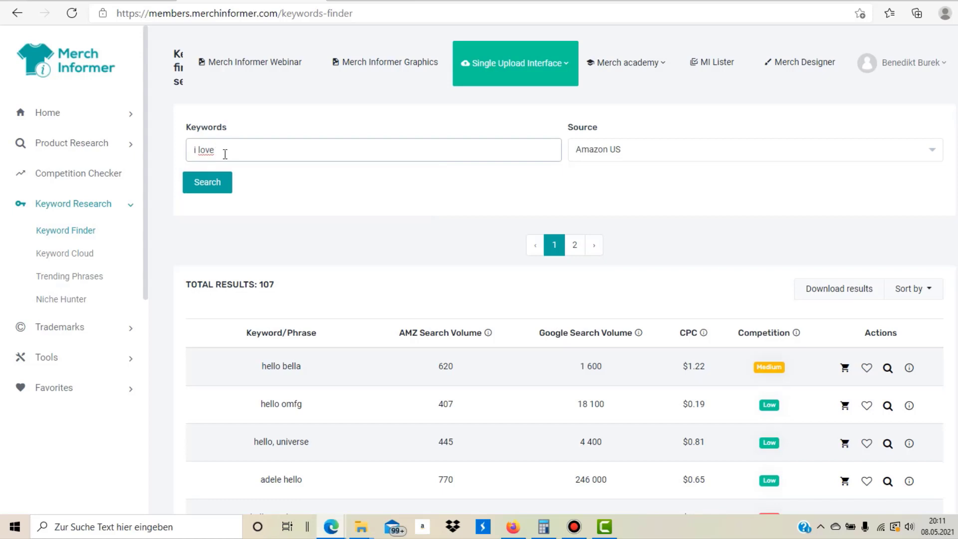
pyautogui.click(202, 186)
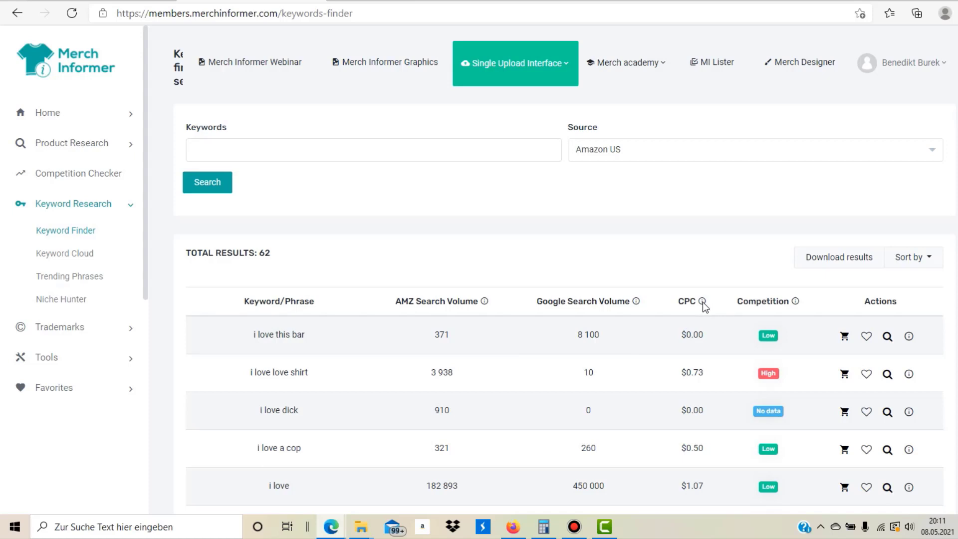
# - Examine the CPC value of "i love love shirt" and look further through the keyword results
pyautogui.moveTo(704, 305)
pyautogui.moveTo(681, 373); pyautogui.dragTo(720, 378)
pyautogui.scroll(-5, 565, 267)
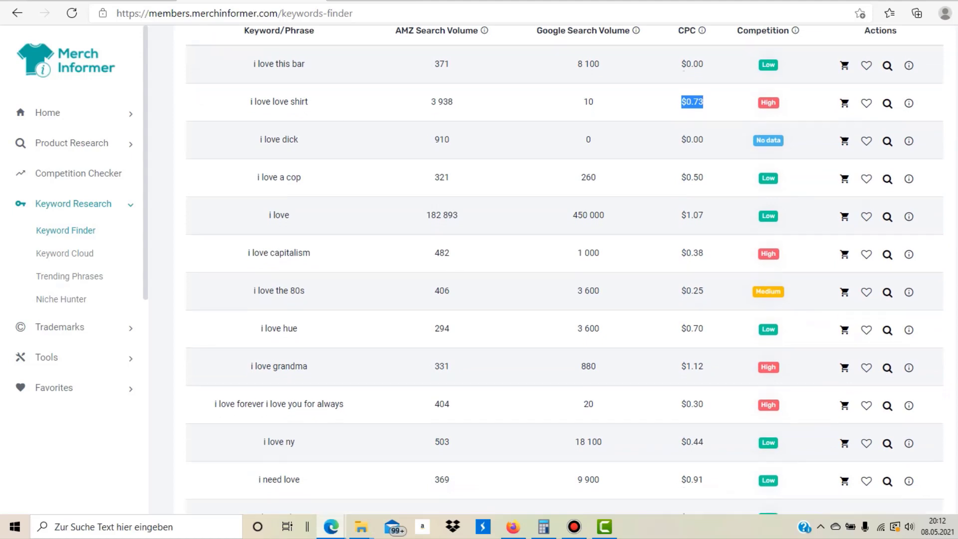
pyautogui.scroll(-1, 796, 154)
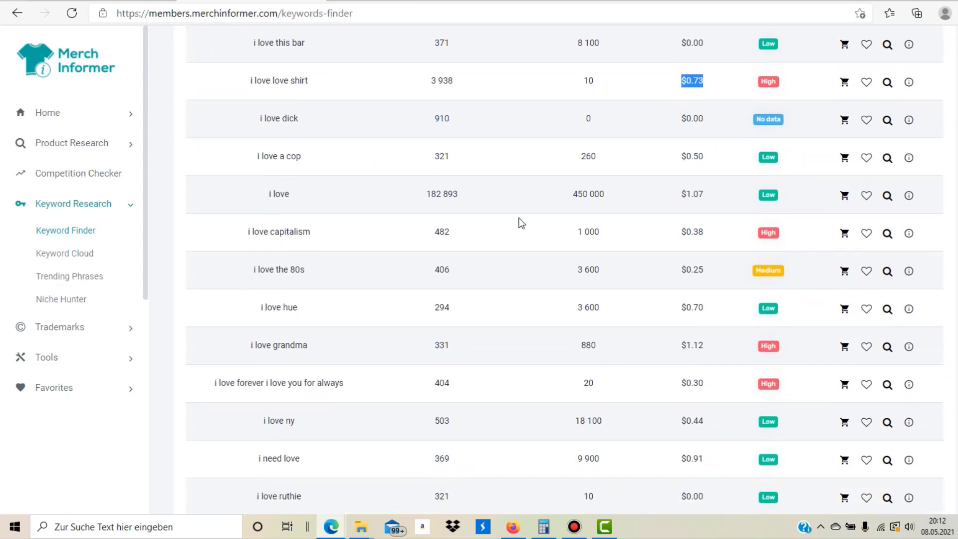
# - Compare the search volumes, CPC and competition of the phrases "i love capitalism" and "i love the 80s"
pyautogui.doubleClick(439, 232)
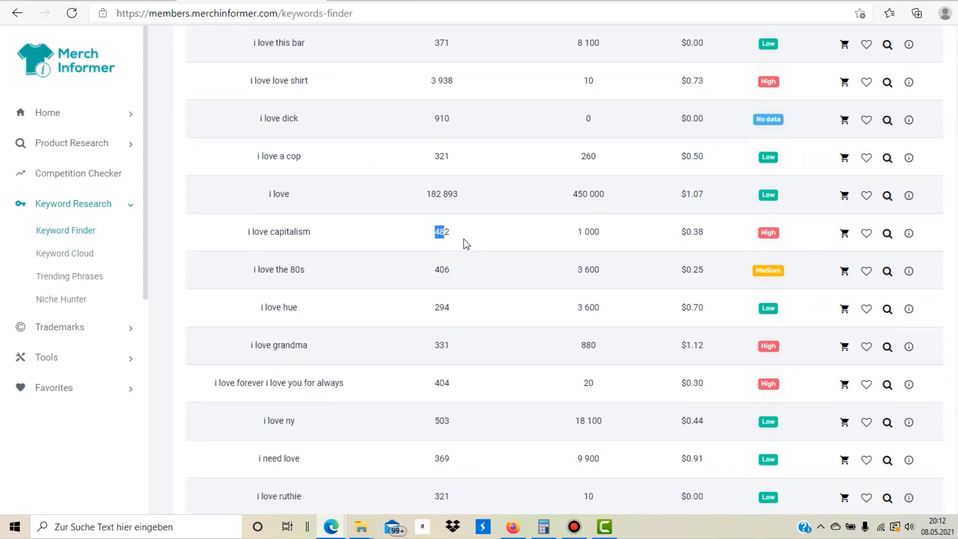
pyautogui.scroll(3, 836, 197)
pyautogui.scroll(-6, 565, 269)
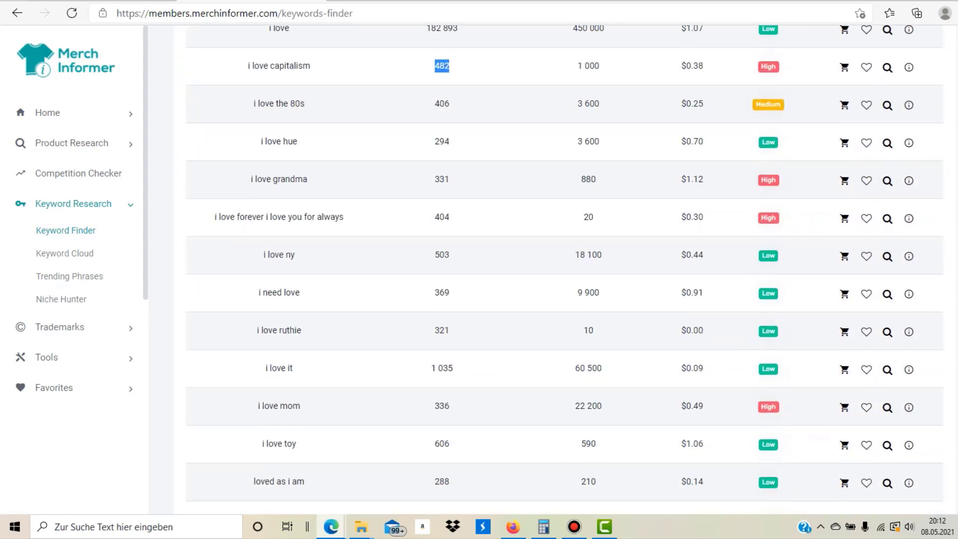
pyautogui.doubleClick(592, 58)
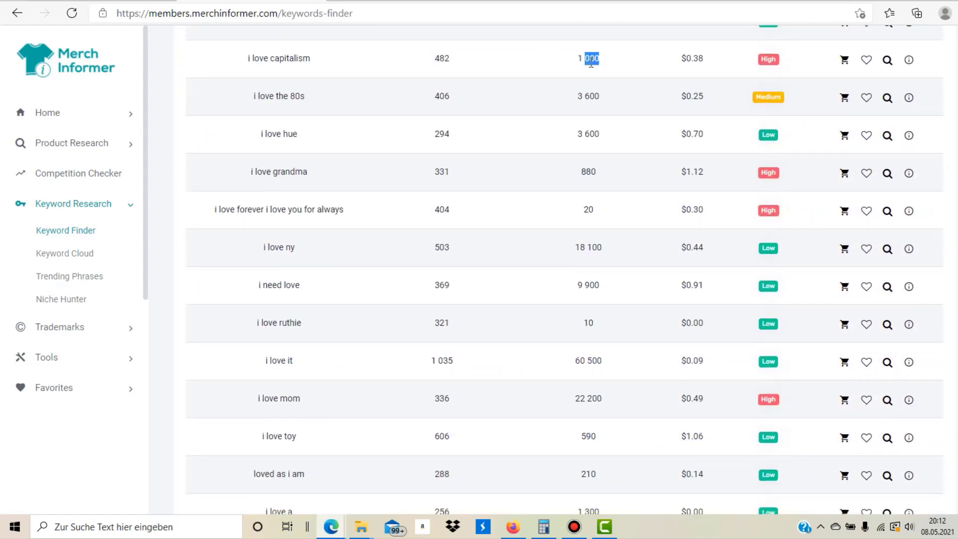
pyautogui.doubleClick(694, 58)
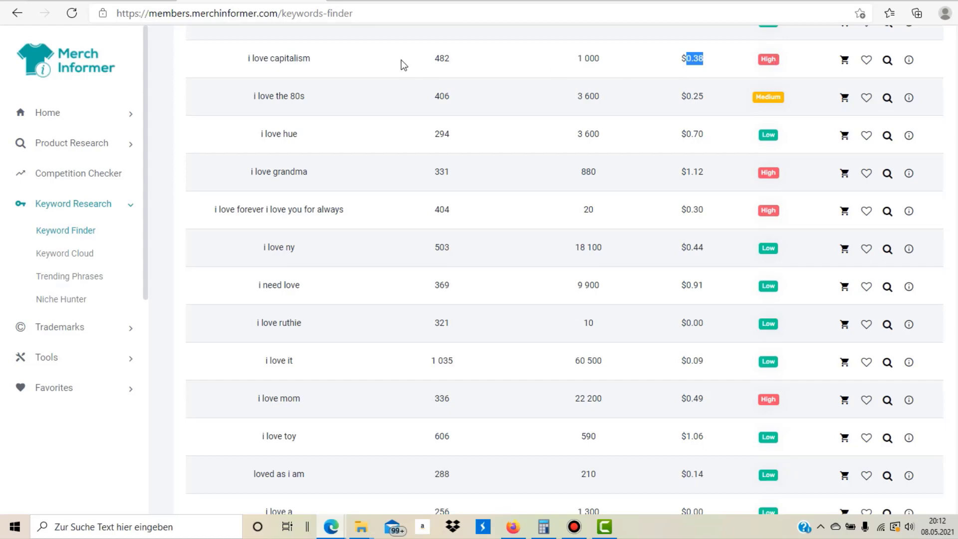
pyautogui.doubleClick(439, 96)
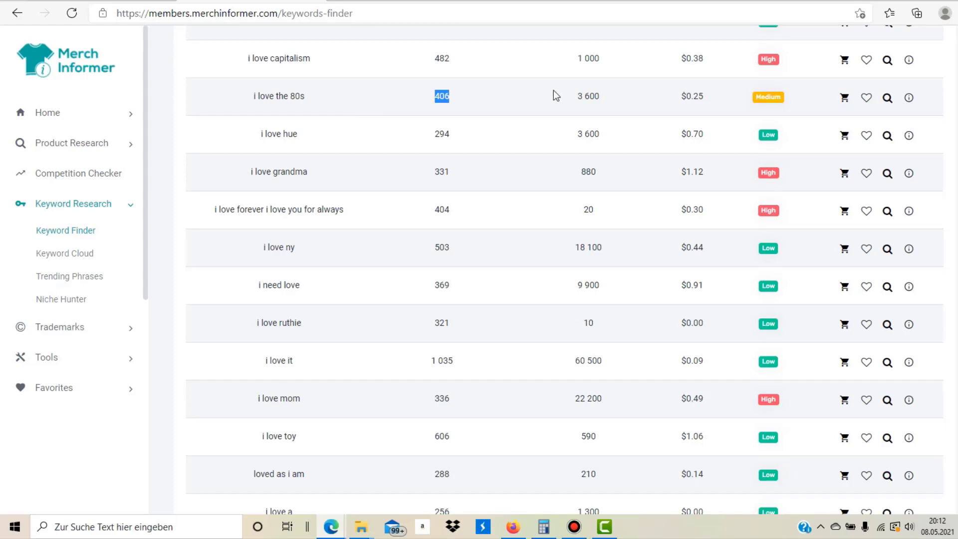
pyautogui.moveTo(601, 96); pyautogui.dragTo(573, 98)
pyautogui.doubleClick(779, 99)
# - Examine the Amazon and Google search volumes, CPC and competition level of the phrase "i need love"
pyautogui.doubleClick(292, 285)
pyautogui.tripleClick(292, 285)
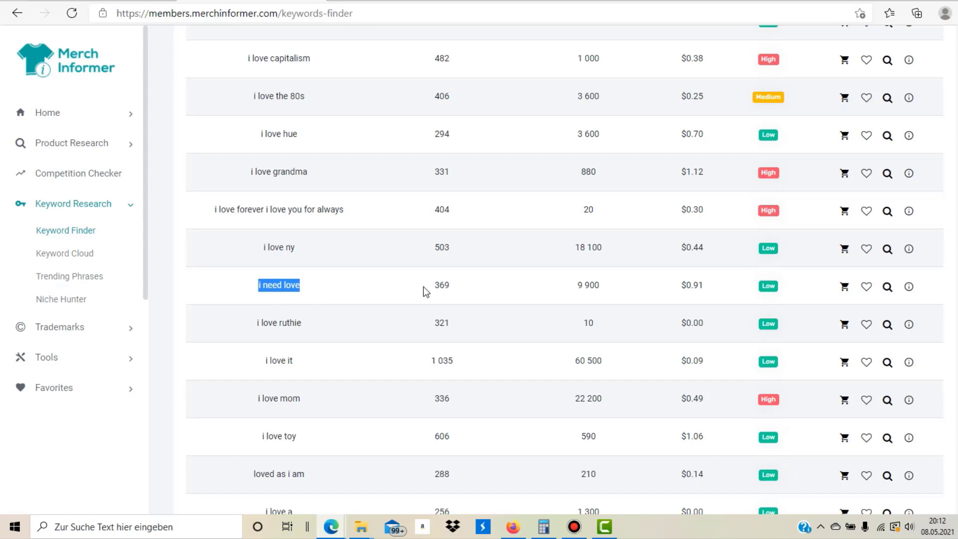
pyautogui.moveTo(425, 292); pyautogui.dragTo(577, 285)
pyautogui.moveTo(706, 285); pyautogui.dragTo(684, 288)
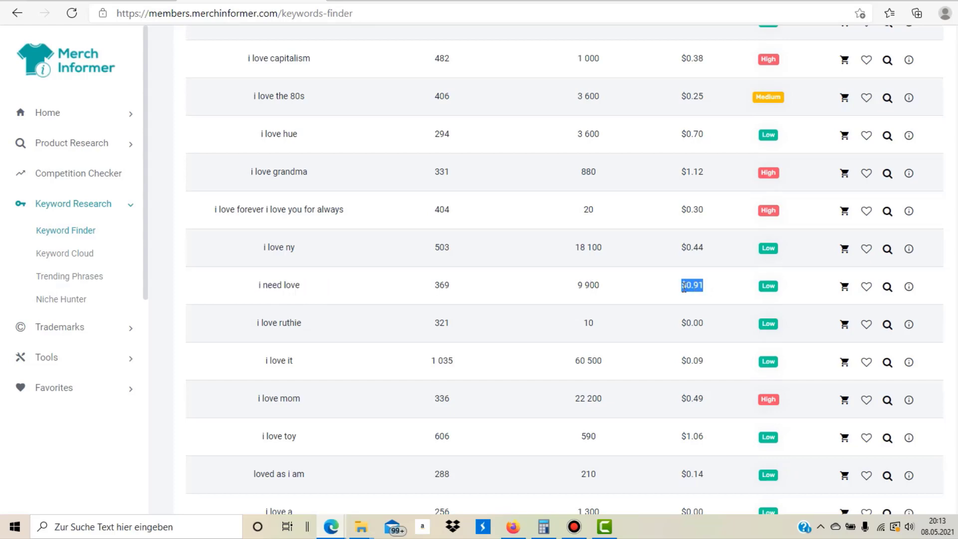
pyautogui.doubleClick(765, 286)
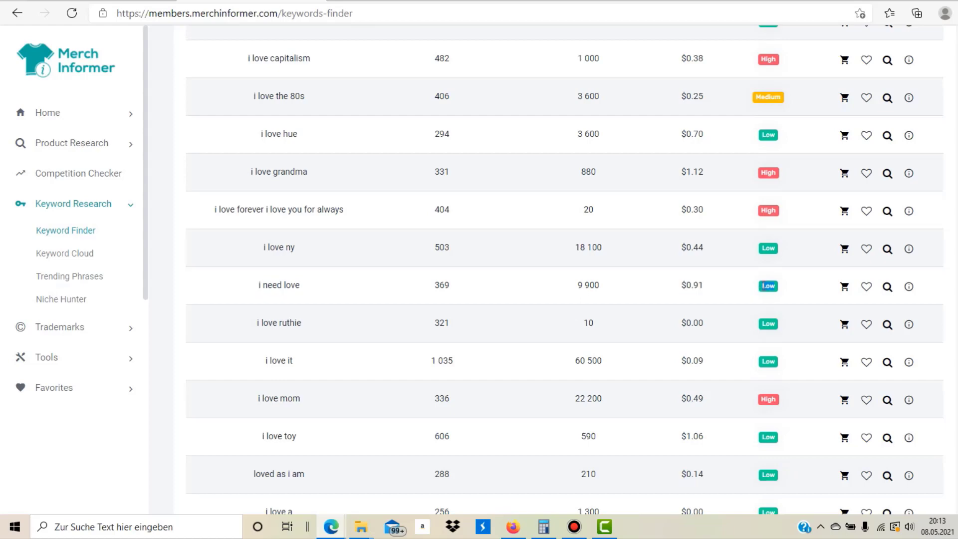
# - View the details of "i need love", checking its estimated monthly sales volume and related keywords, and close them
pyautogui.click(910, 288)
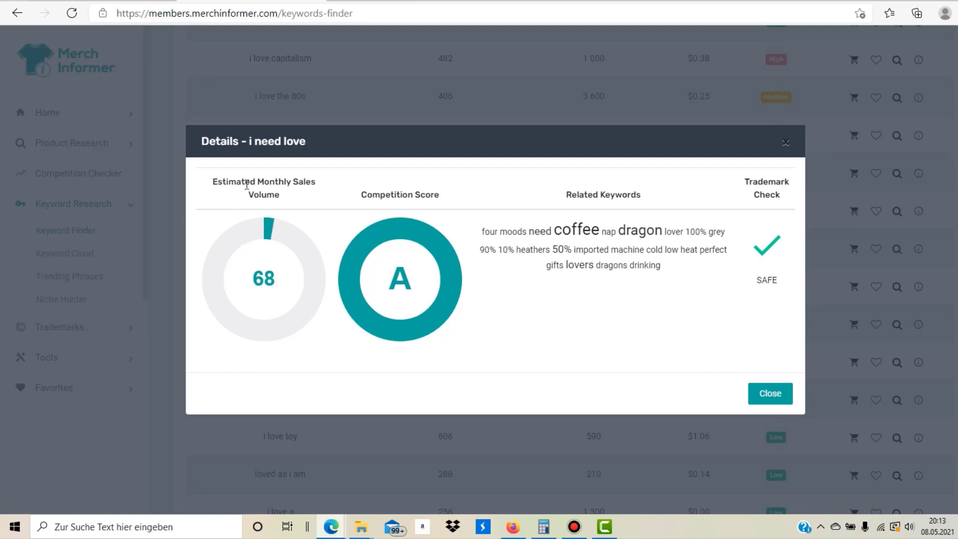
pyautogui.doubleClick(256, 288)
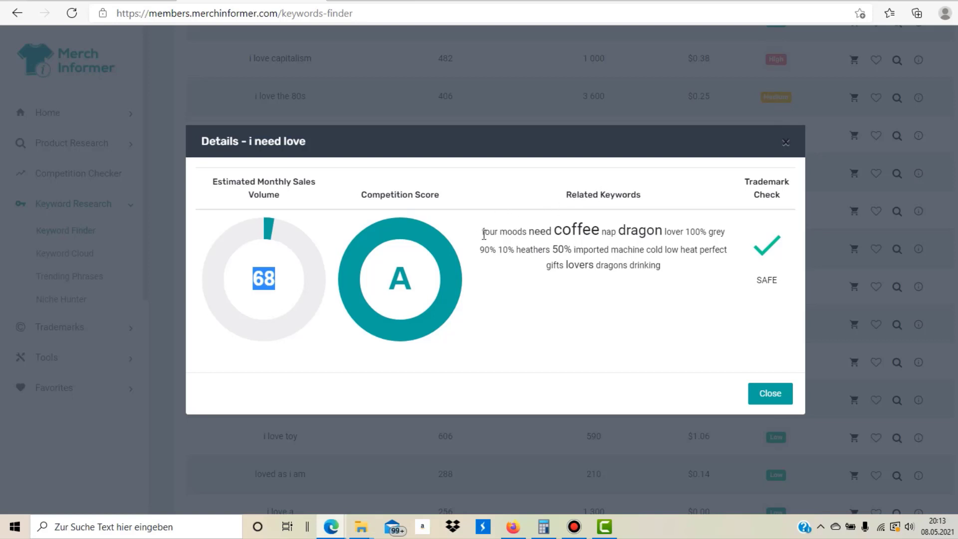
pyautogui.moveTo(484, 235); pyautogui.dragTo(710, 280)
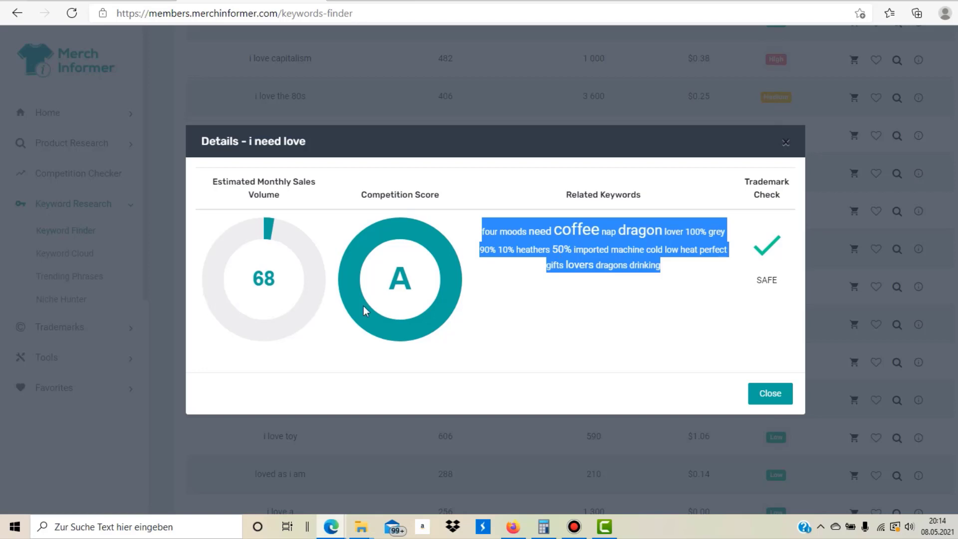
pyautogui.click(761, 396)
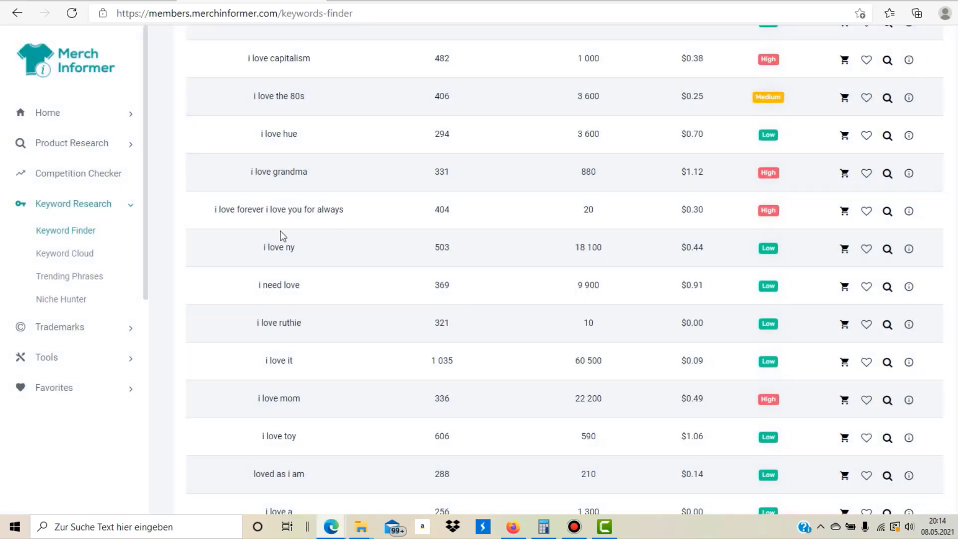
# - Copy the phrase "i need love" from the keyword results and search Amazon for "i need love shirt"
pyautogui.tripleClick(271, 287)
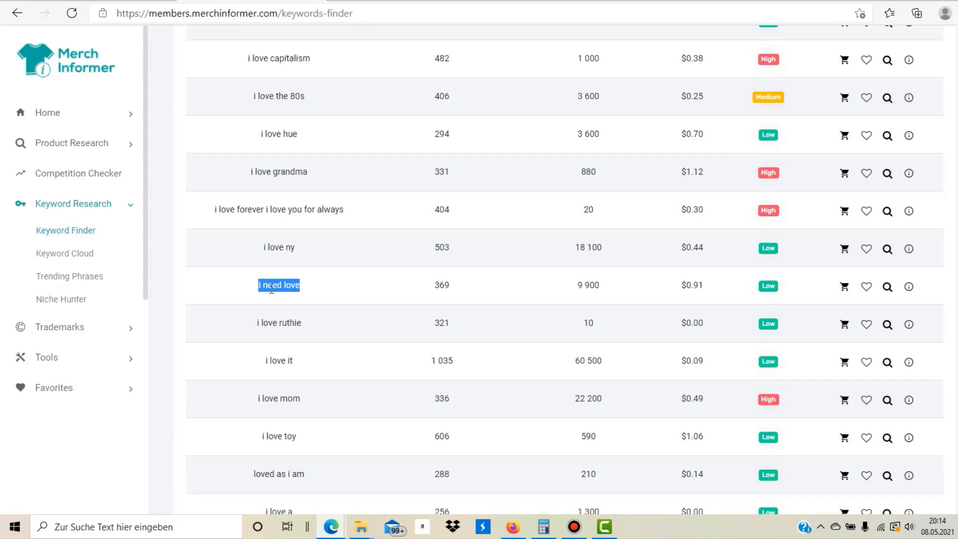
pyautogui.click(778, 2)
pyautogui.click(343, 41)
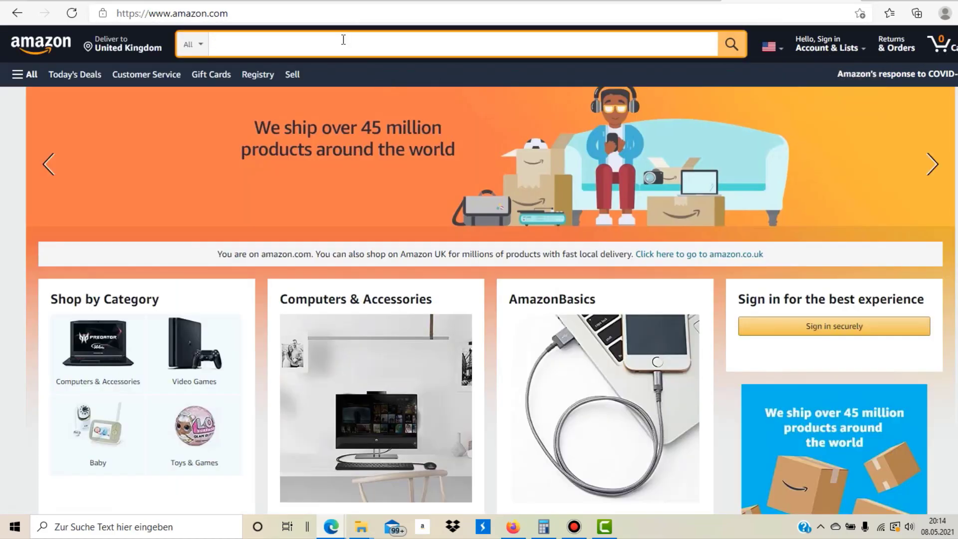
pyautogui.write('i need love')
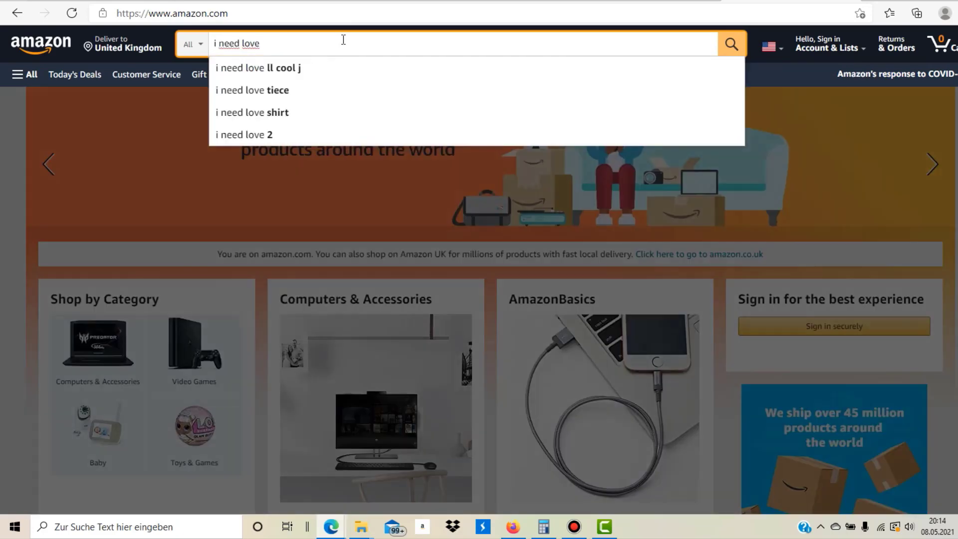
pyautogui.press('BackSpace')
pyautogui.write('e ')
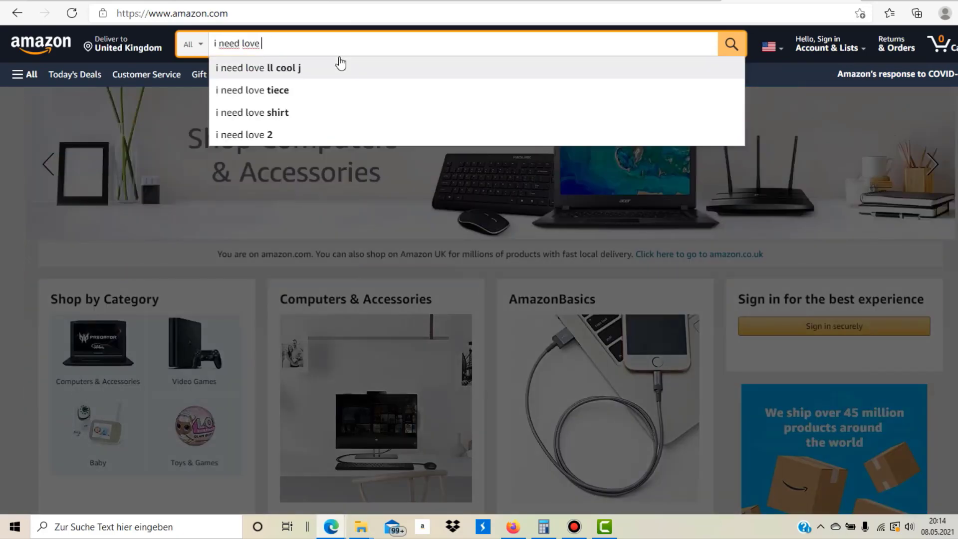
pyautogui.write('shirt')
pyautogui.press('Return')
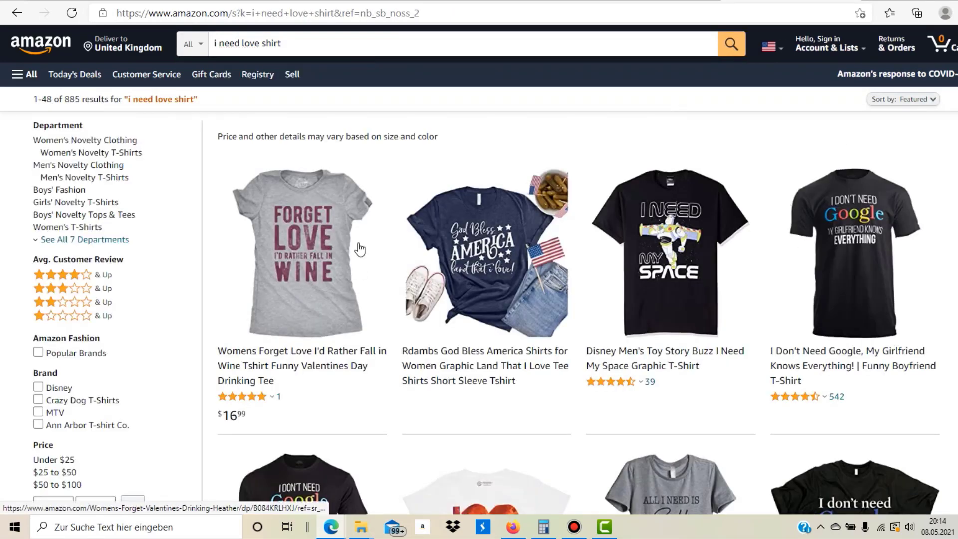
# - Look through the whole first page of Amazon results for T-shirt designs that actually use the phrase "i need love"
pyautogui.scroll(-1, 325, 307)
pyautogui.scroll(-1, 322, 285)
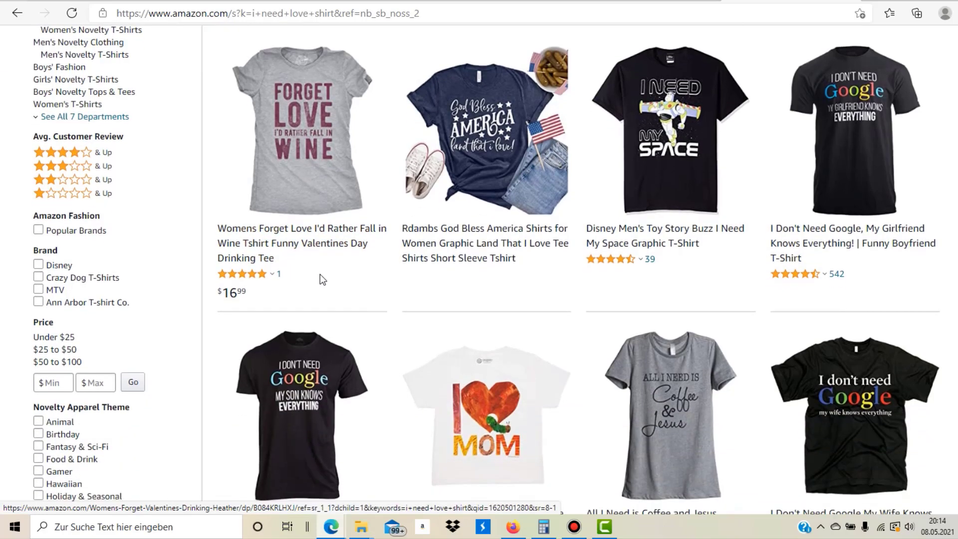
pyautogui.scroll(-1, 547, 322)
pyautogui.scroll(-6, 547, 325)
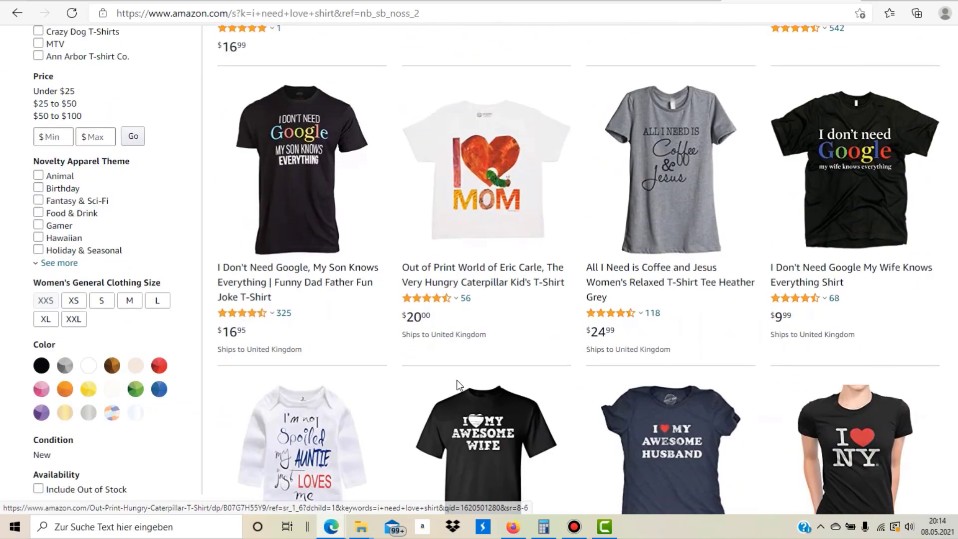
pyautogui.scroll(-6, 645, 365)
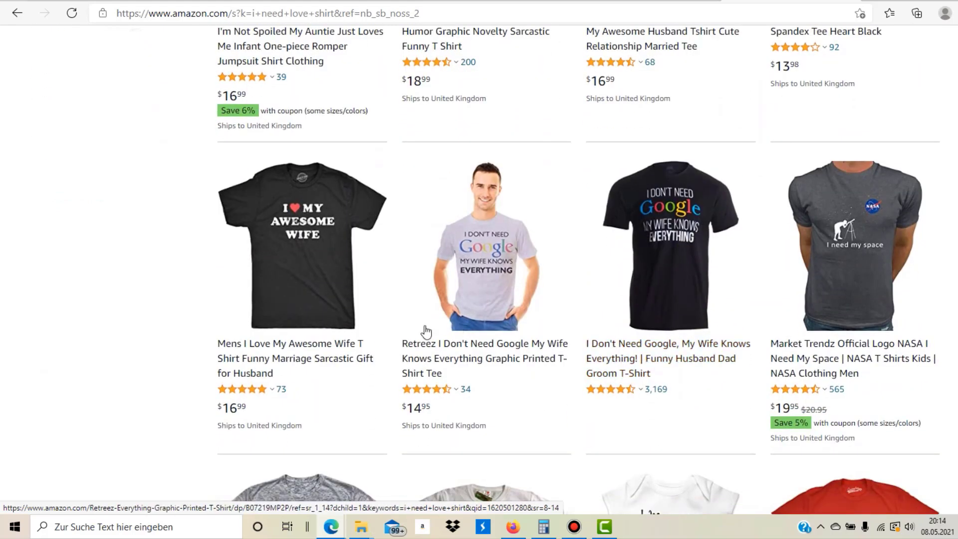
pyautogui.scroll(-5, 425, 331)
pyautogui.scroll(-10, 614, 296)
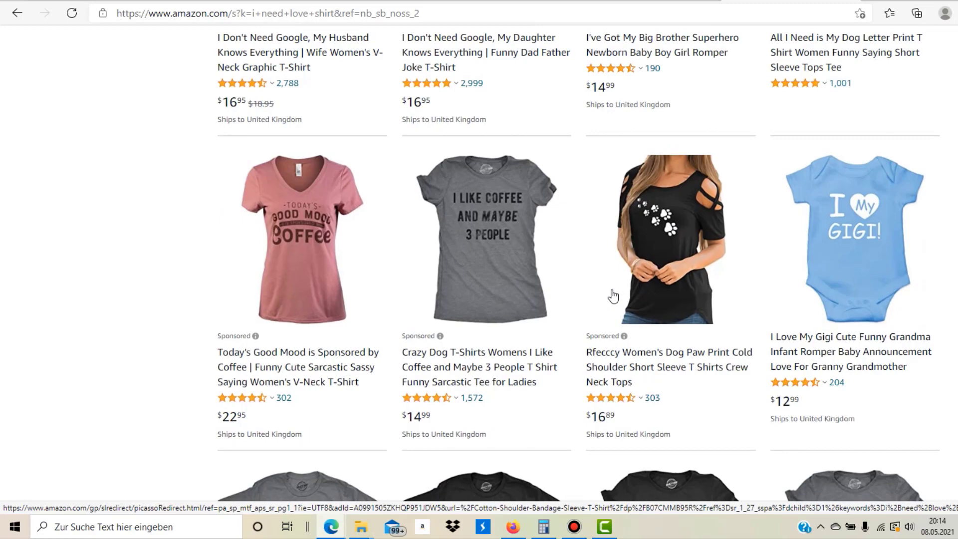
pyautogui.scroll(-3, 614, 296)
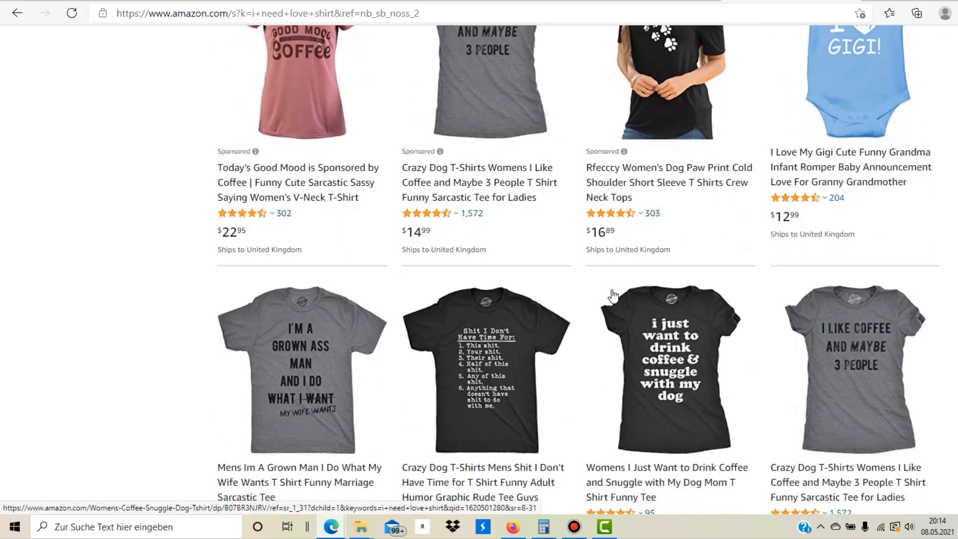
pyautogui.scroll(-6, 613, 296)
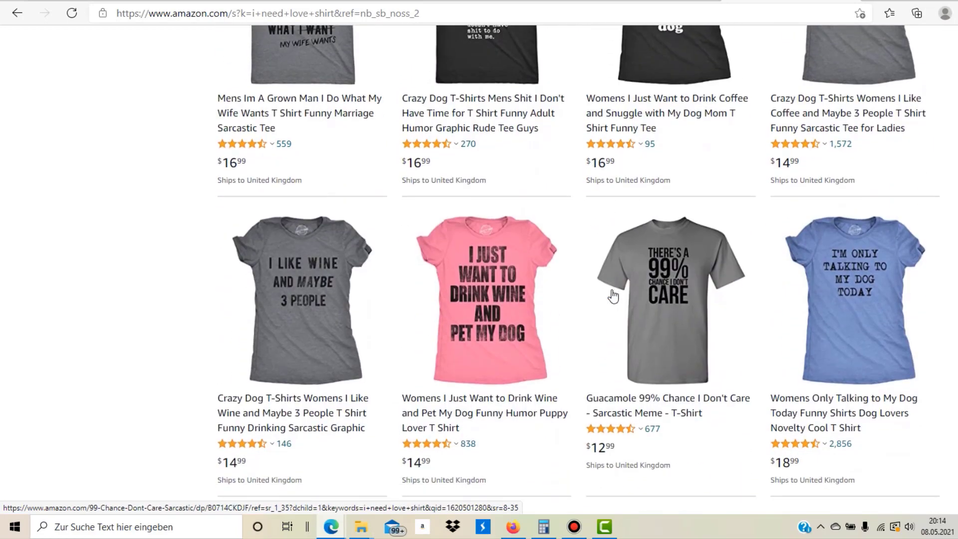
pyautogui.scroll(-5, 614, 296)
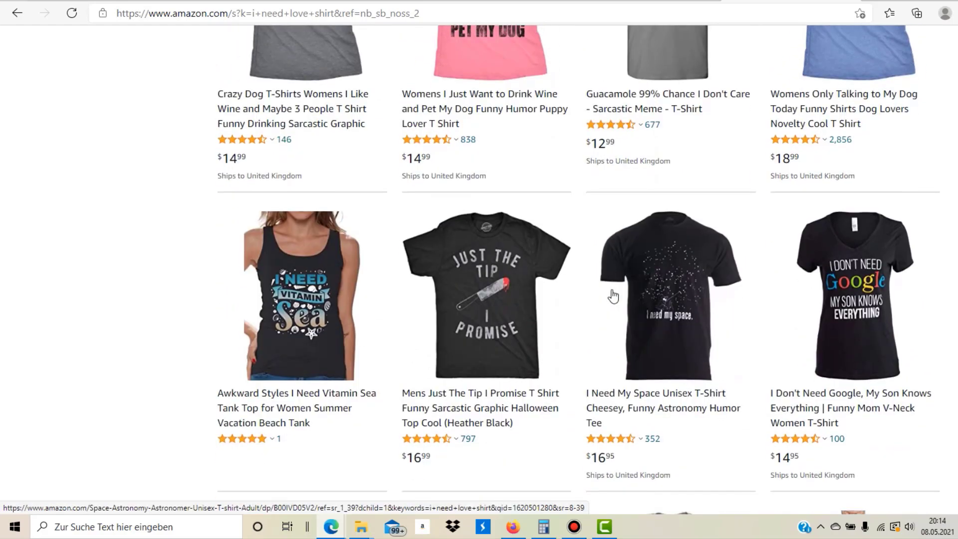
pyautogui.scroll(-10, 614, 296)
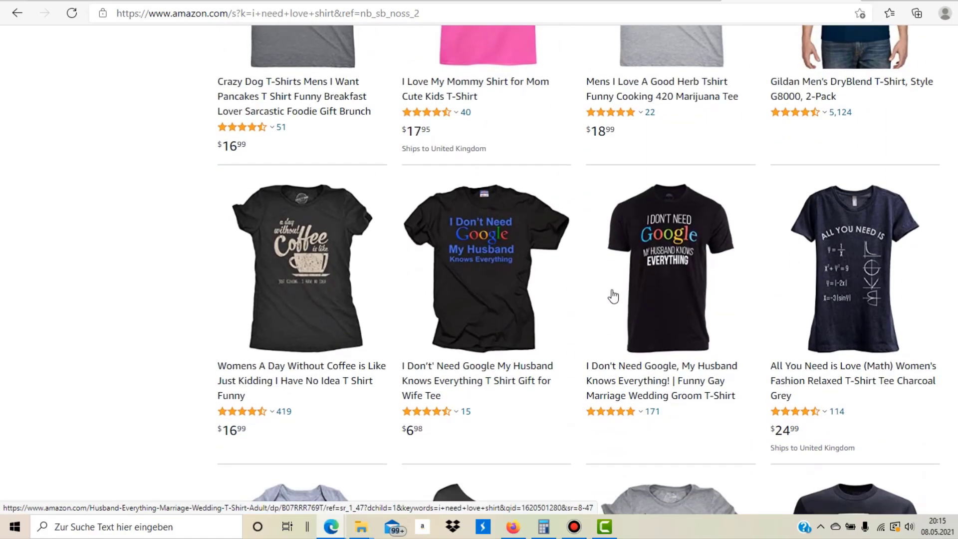
pyautogui.scroll(-4, 614, 296)
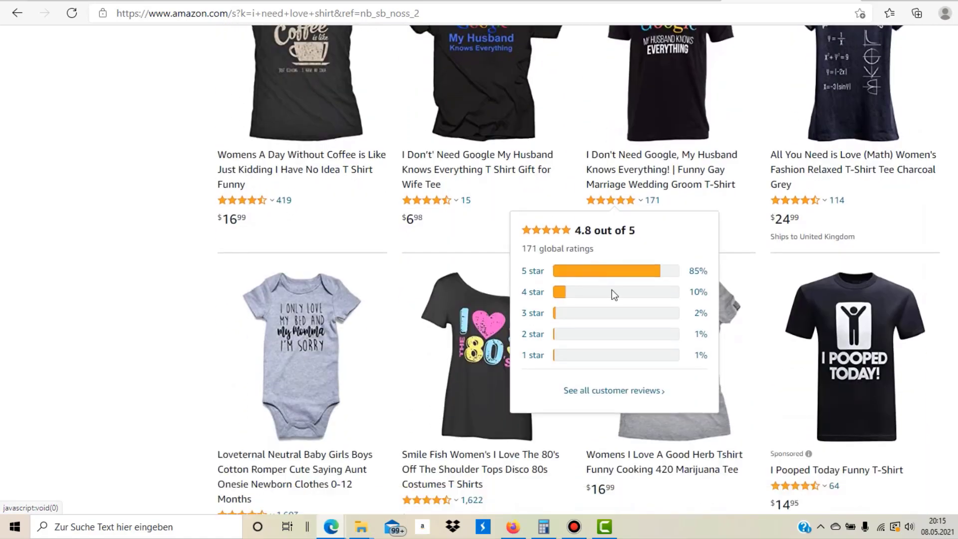
pyautogui.scroll(-7, 613, 294)
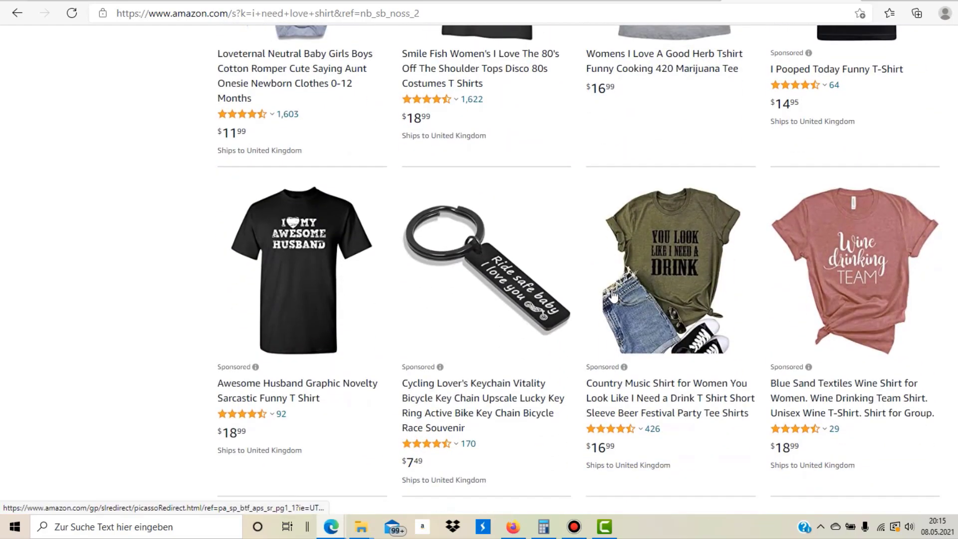
pyautogui.scroll(-5, 613, 296)
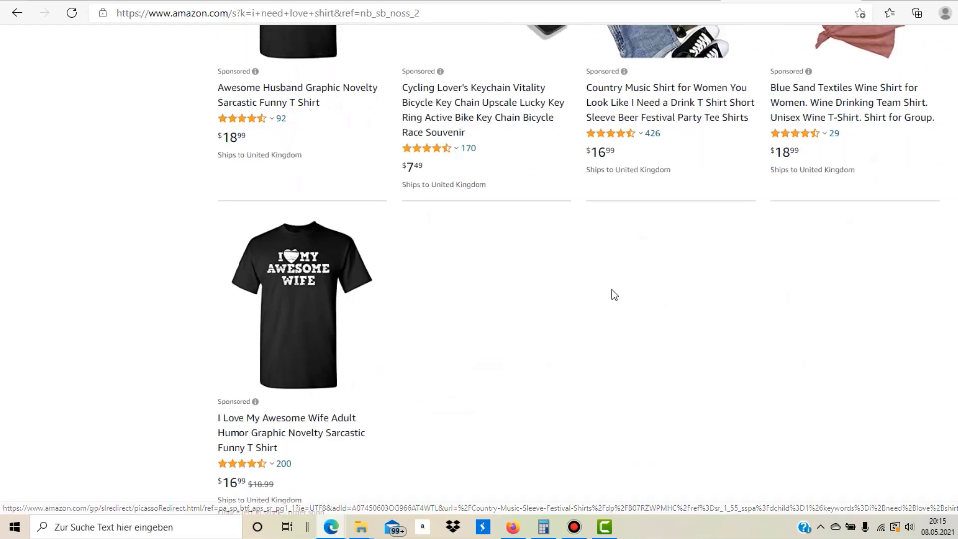
# - Recheck the Amazon shirt listings from the end of the page back towards the first rows for matching designs
pyautogui.scroll(5, 615, 295)
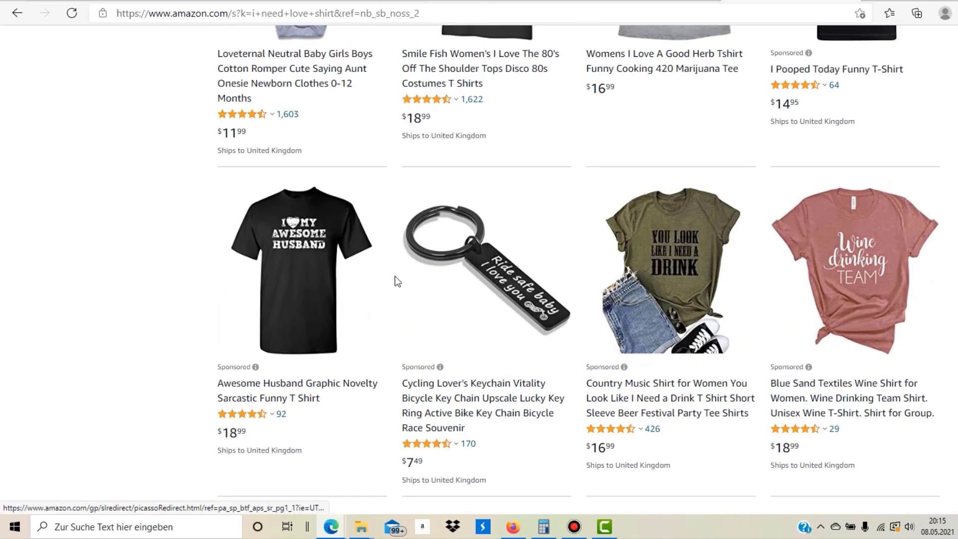
pyautogui.scroll(10, 394, 282)
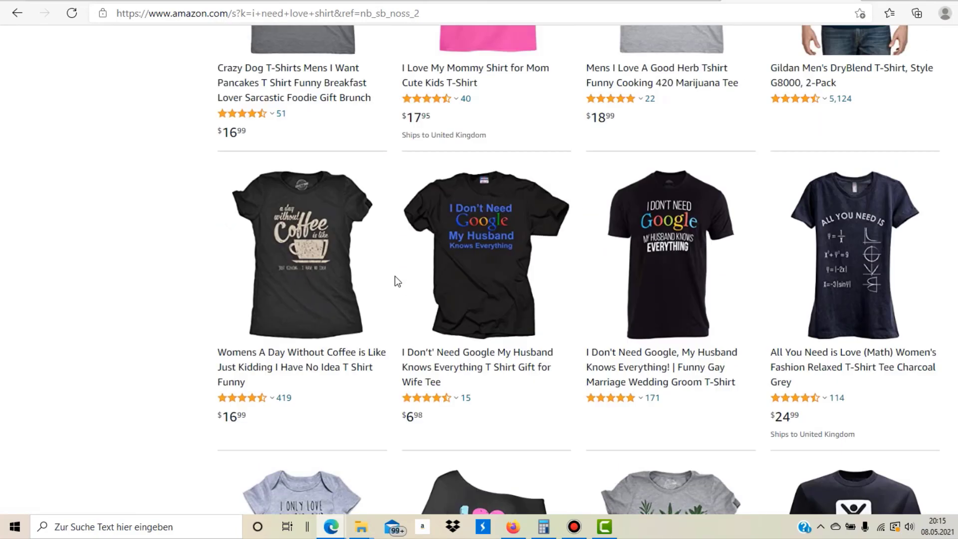
pyautogui.scroll(2, 395, 277)
pyautogui.scroll(-6, 394, 277)
pyautogui.scroll(3, 394, 277)
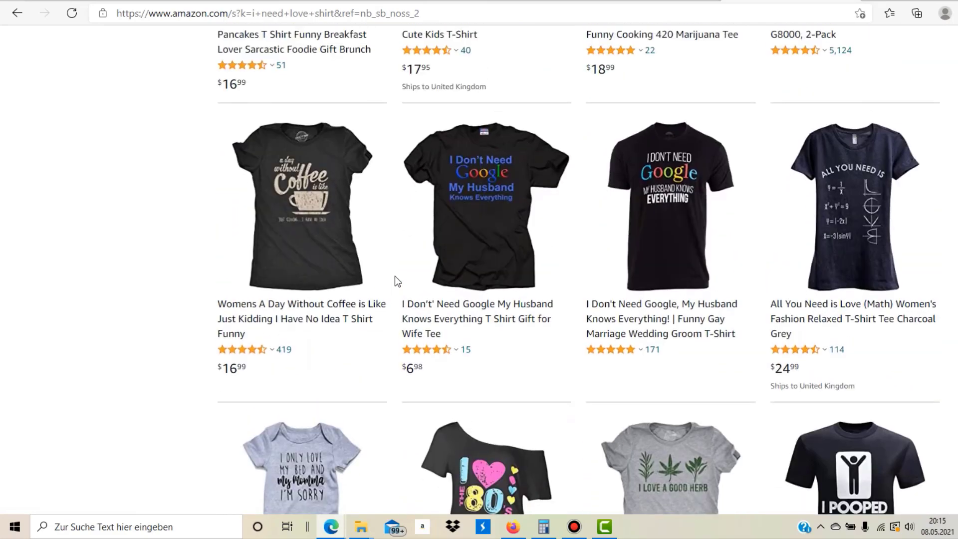
pyautogui.scroll(-2, 394, 277)
pyautogui.scroll(5, 394, 276)
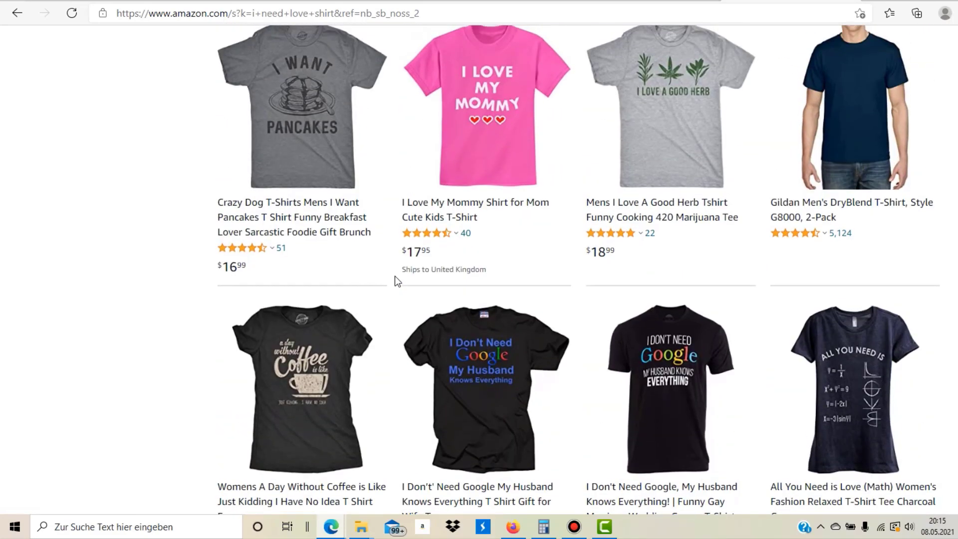
pyautogui.scroll(10, 394, 276)
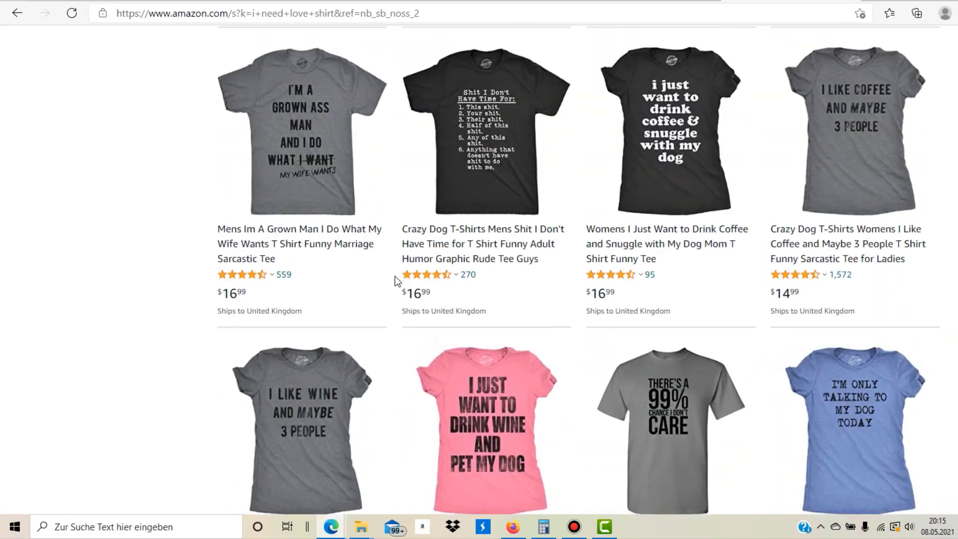
pyautogui.scroll(10, 394, 276)
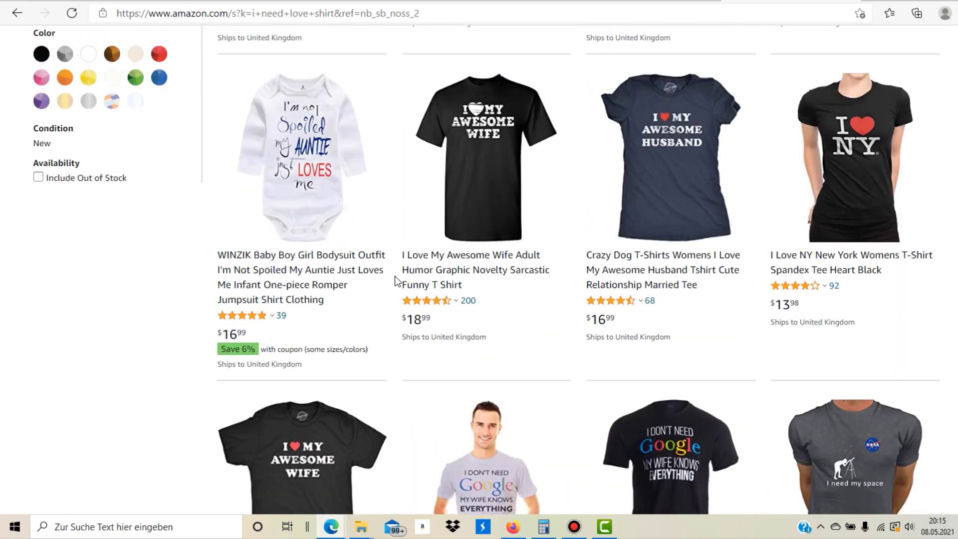
# - Return to Merch Informer's Keyword Finder and examine the Google and Amazon search volumes of "i love it"
pyautogui.click(221, 0)
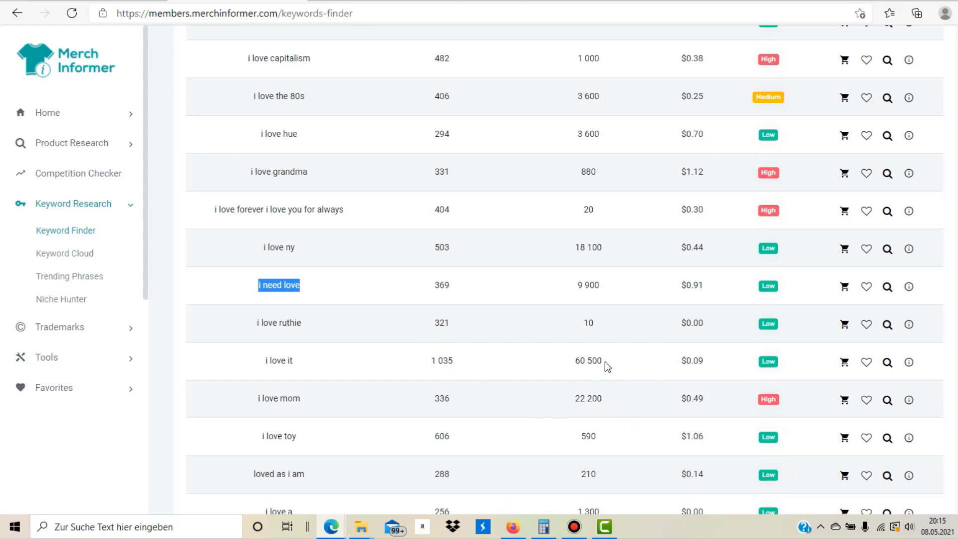
pyautogui.tripleClick(268, 362)
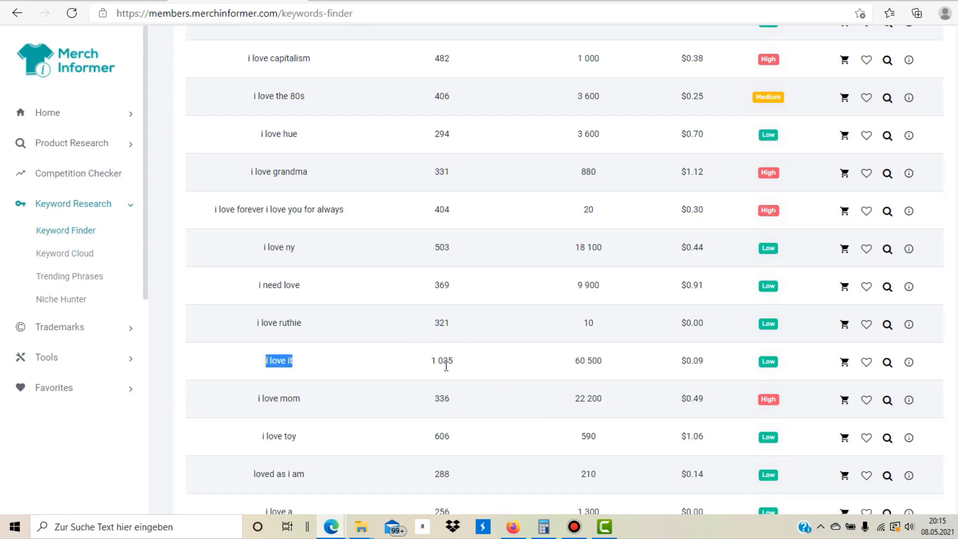
pyautogui.doubleClick(592, 361)
pyautogui.tripleClick(446, 357)
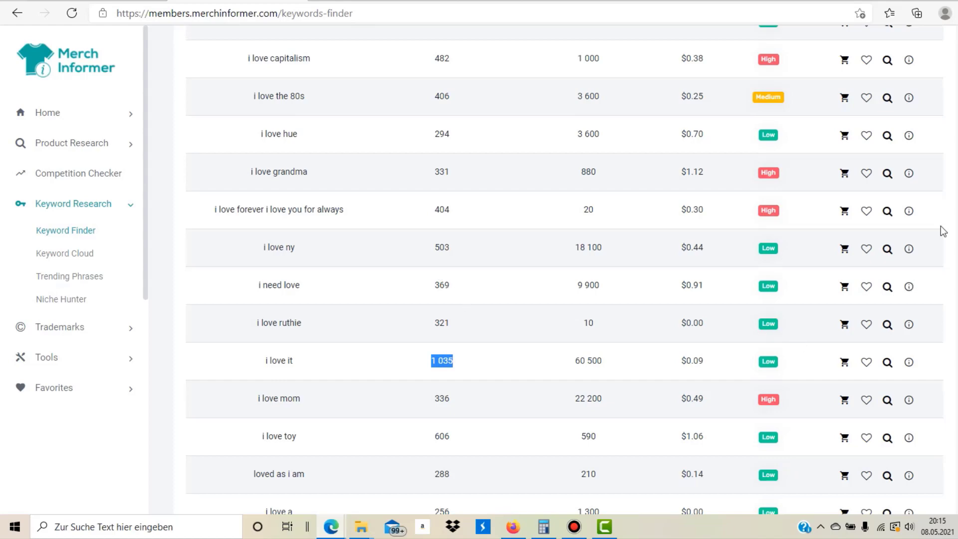
# - Find the phrase "i love lucy" further down the keyword results and examine its search volumes
pyautogui.scroll(-5, 565, 270)
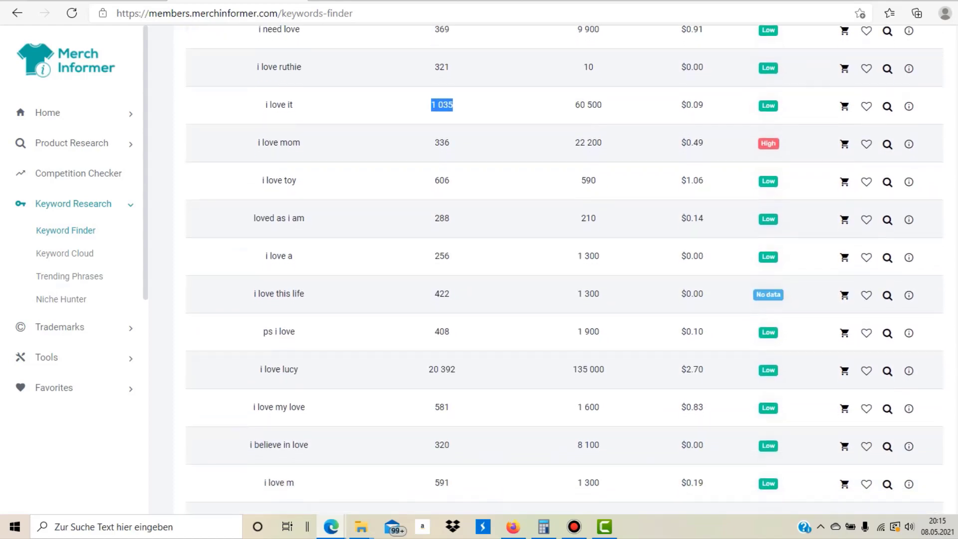
pyautogui.tripleClick(284, 370)
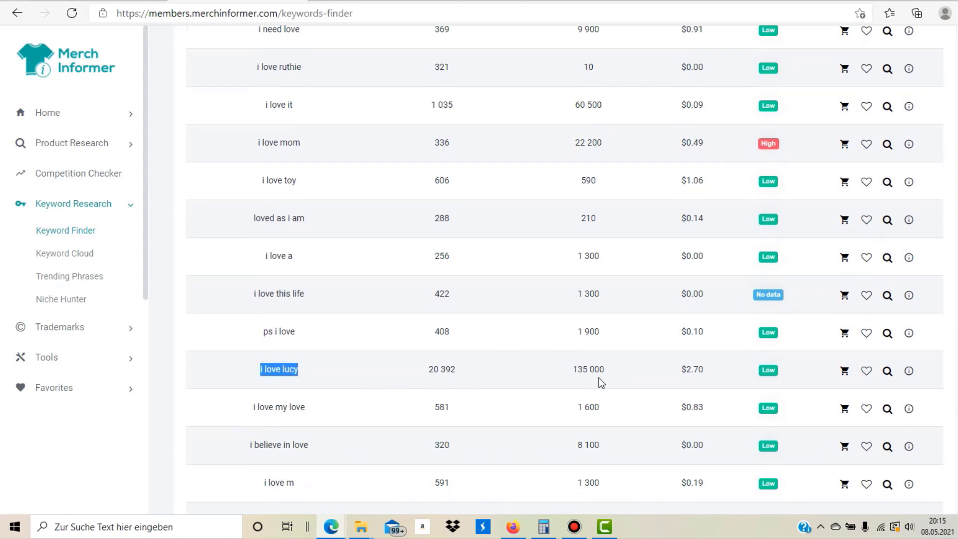
pyautogui.tripleClick(583, 371)
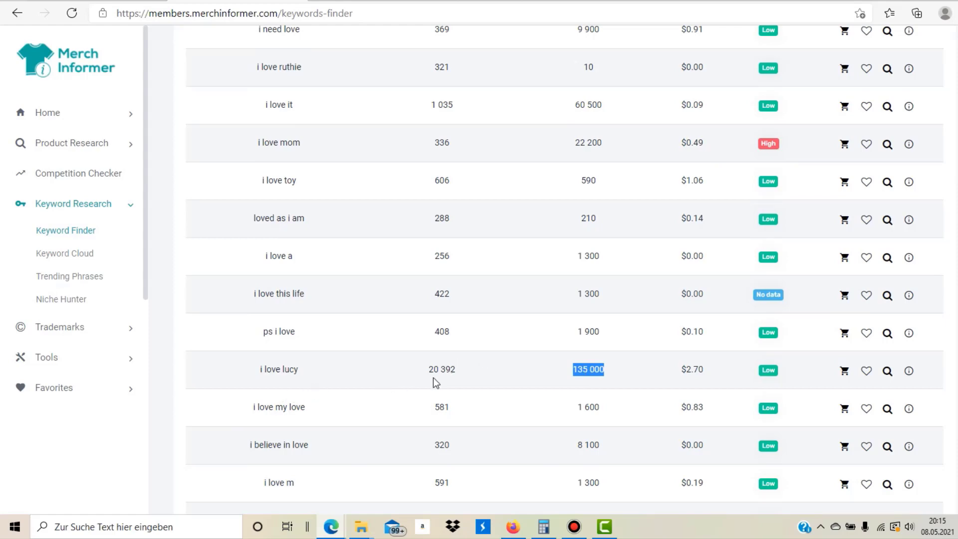
# - Look further down the keyword results and examine the phrase "i love us"
pyautogui.scroll(-5, 564, 270)
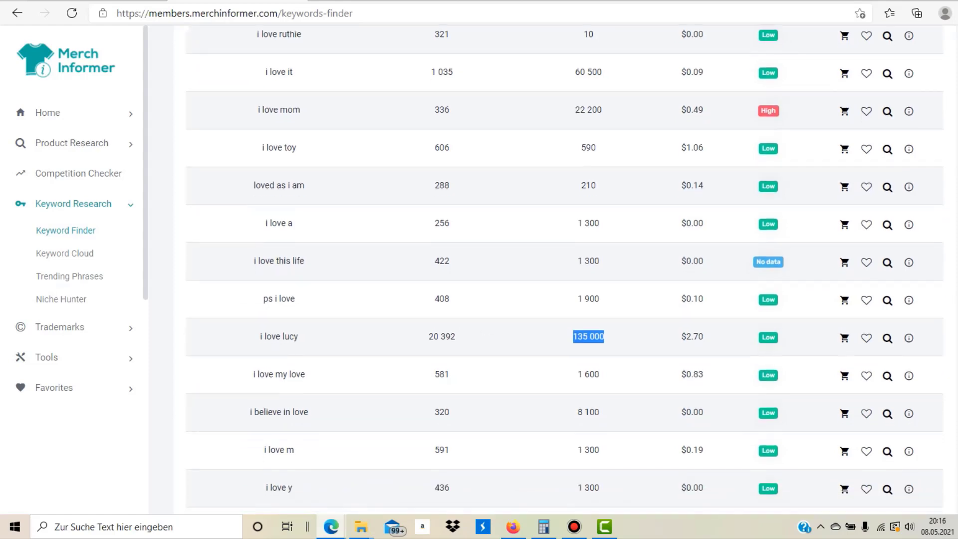
pyautogui.scroll(-8, 564, 270)
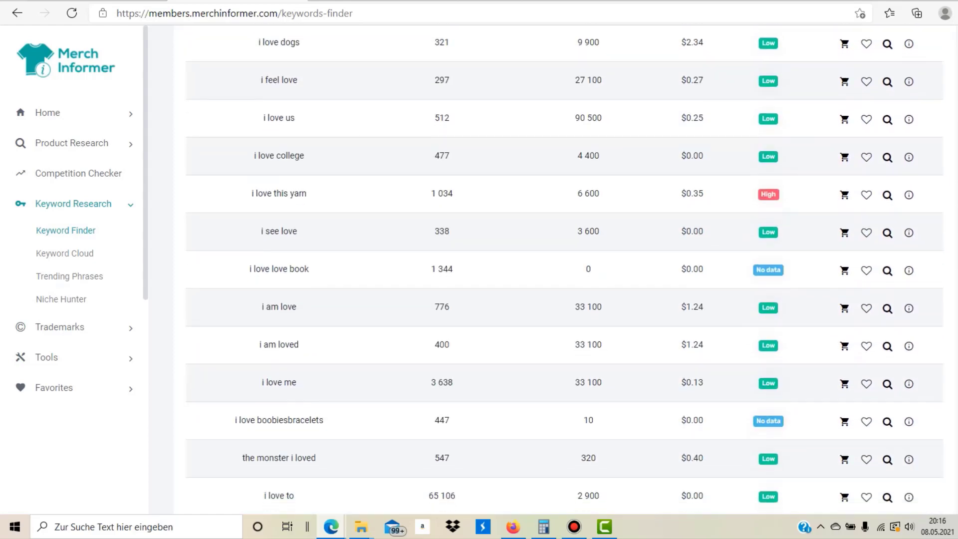
pyautogui.doubleClick(281, 121)
pyautogui.tripleClick(282, 120)
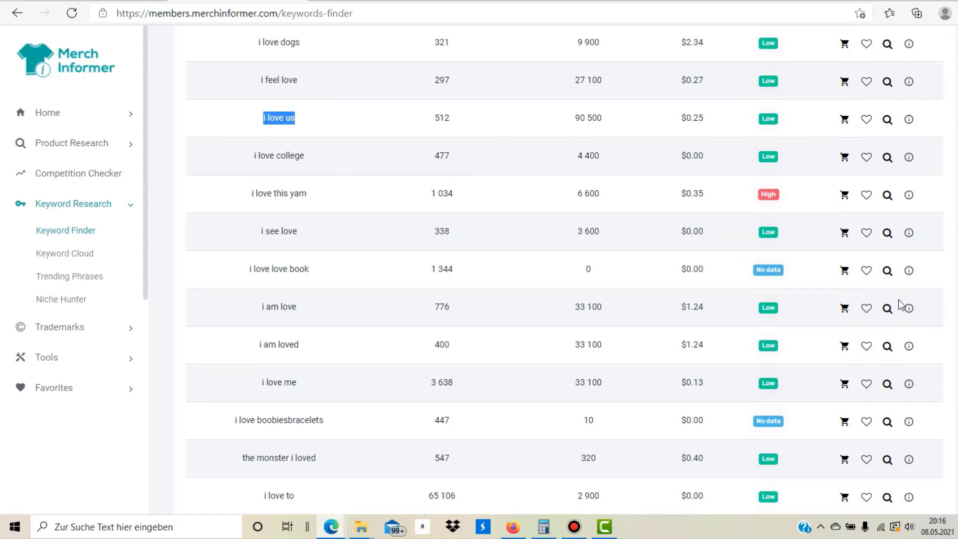
# - Examine the CPC value of the phrase "i love me" and return to the start of the keyword results
pyautogui.scroll(-3, 584, 241)
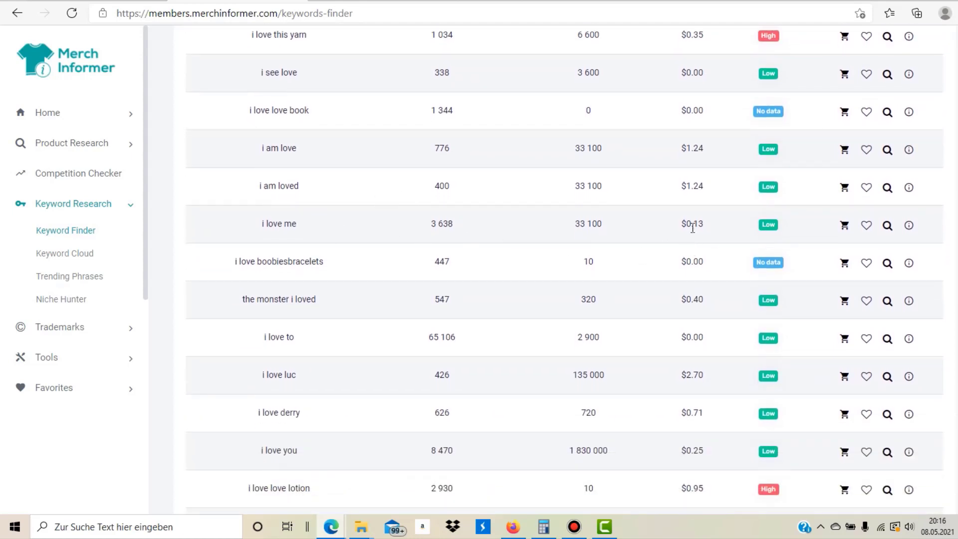
pyautogui.doubleClick(693, 224)
pyautogui.scroll(7, 951, 224)
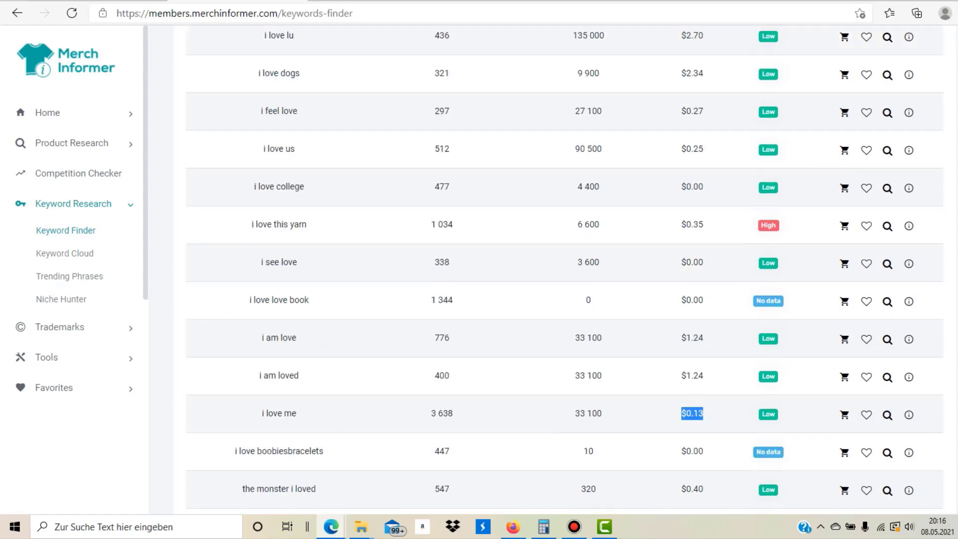
pyautogui.scroll(10, 565, 270)
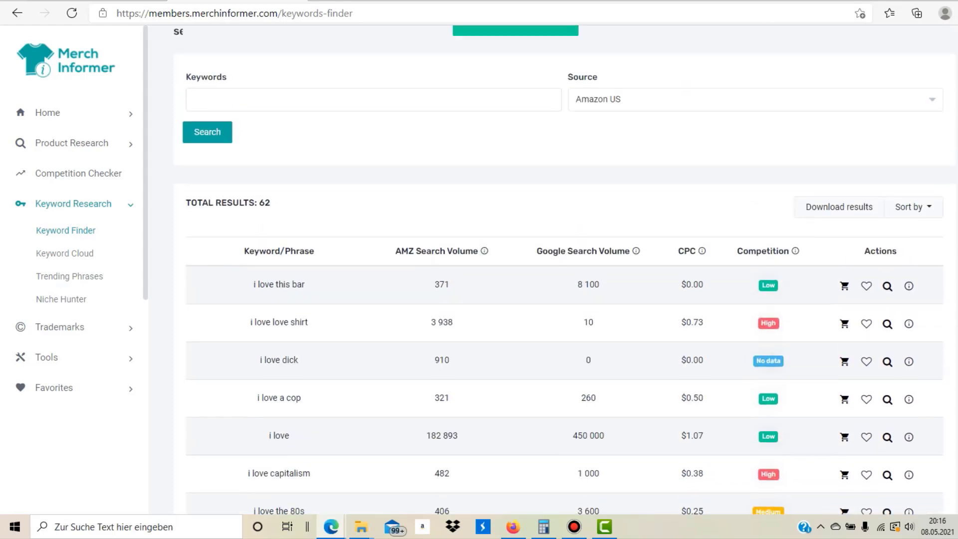